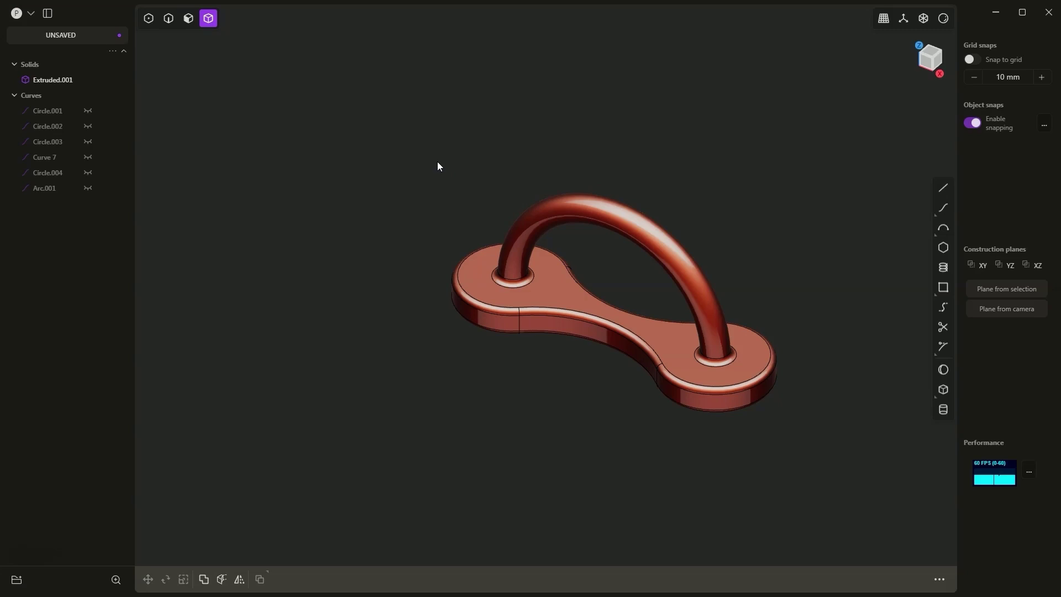
Discard the peanut plate model and start a new, empty unsaved file.
{"action": "left_click", "coordinate": [31, 14]}
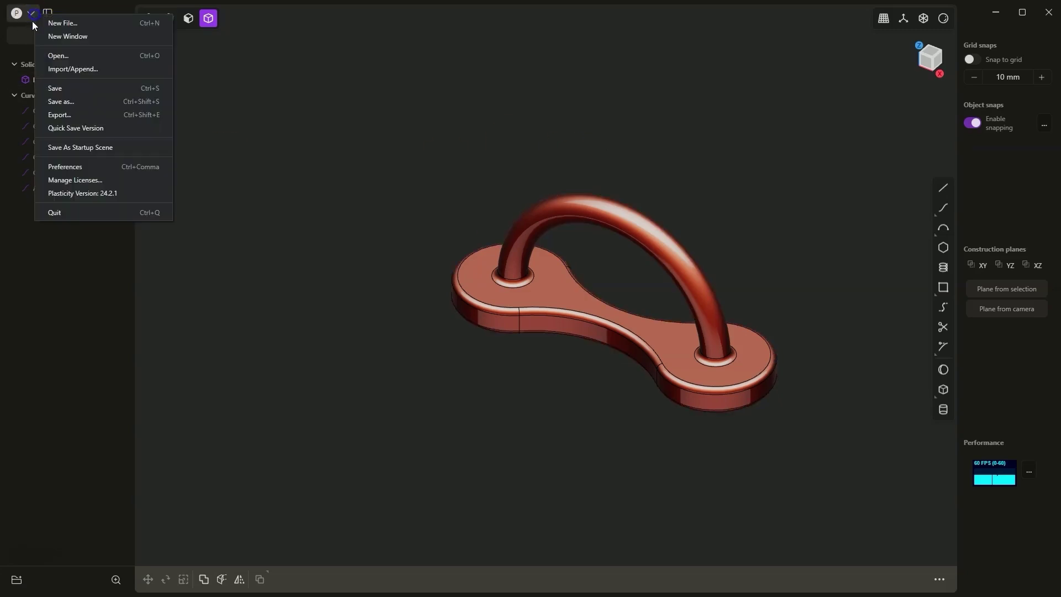
{"action": "left_click", "coordinate": [61, 25]}
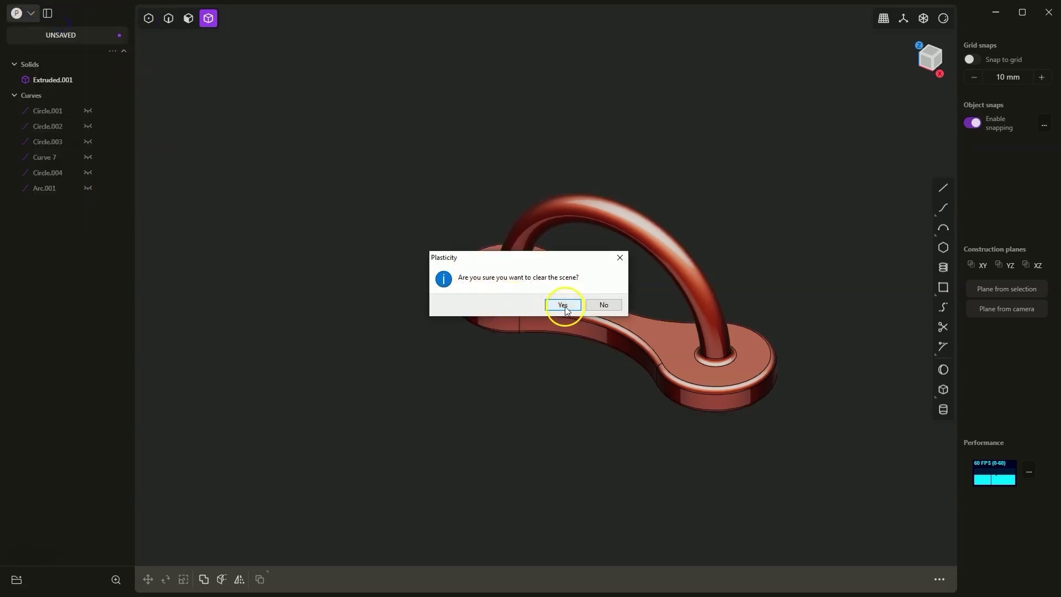
{"action": "left_click", "coordinate": [601, 308]}
{"action": "left_click", "coordinate": [31, 14]}
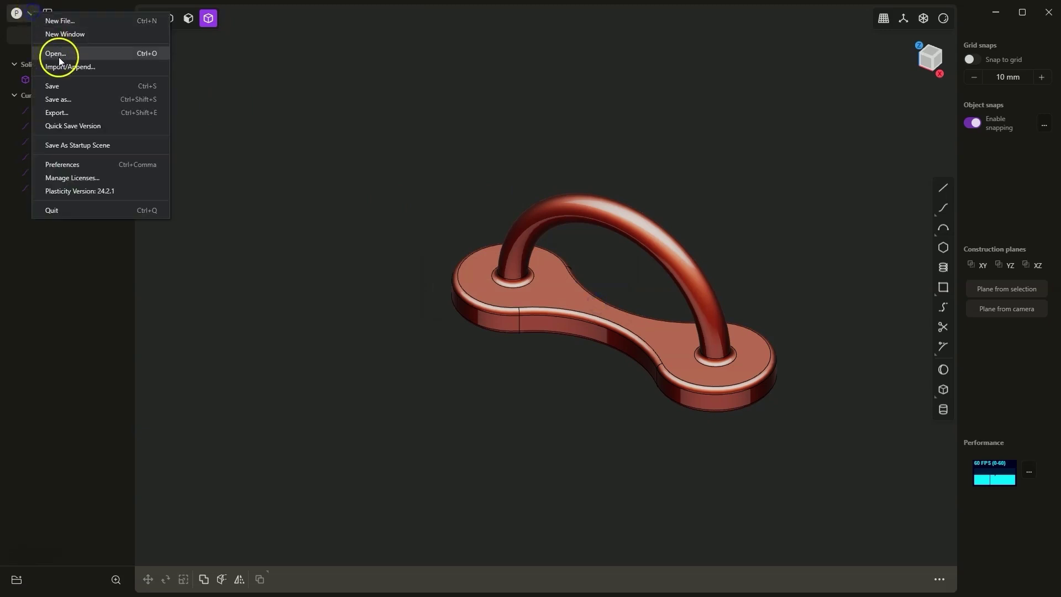
{"action": "left_click", "coordinate": [66, 38]}
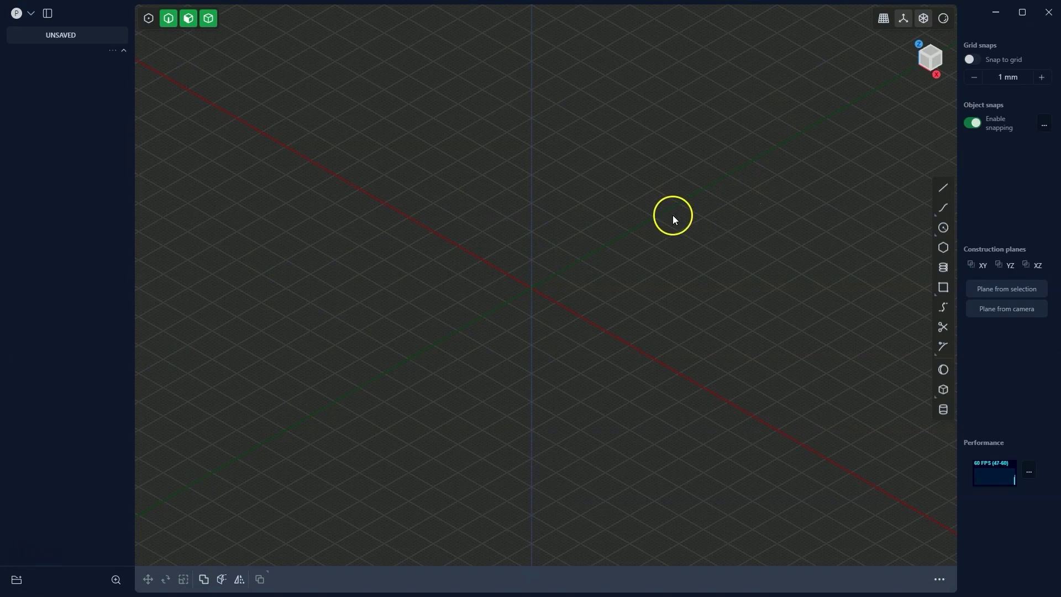
Switch to the top view and pick Center circle, with grid snap on at 10 mm.
{"action": "left_click", "coordinate": [931, 51]}
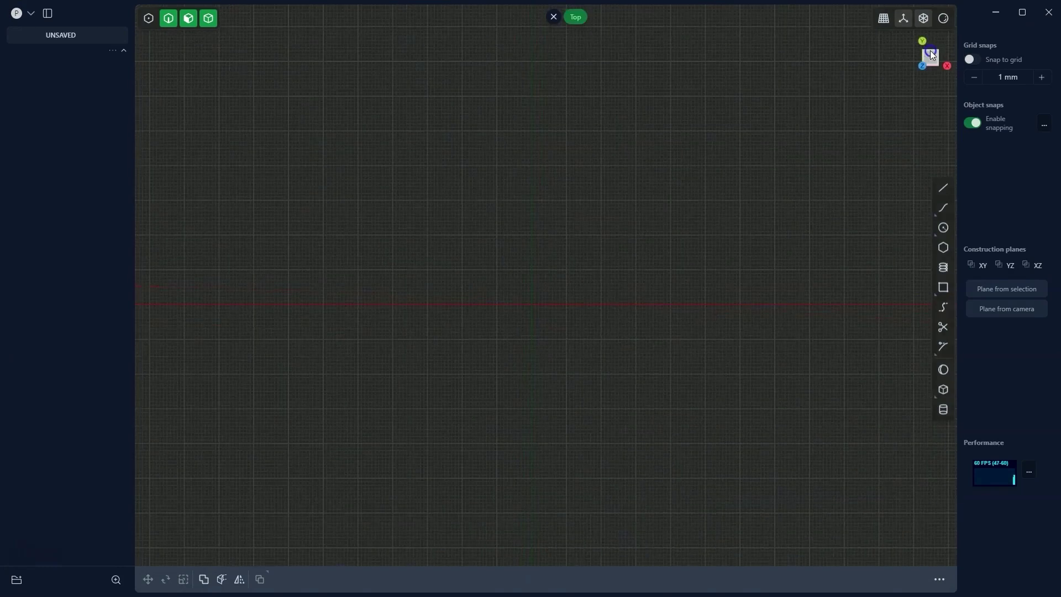
{"action": "left_click", "coordinate": [943, 229]}
{"action": "left_click", "coordinate": [976, 60]}
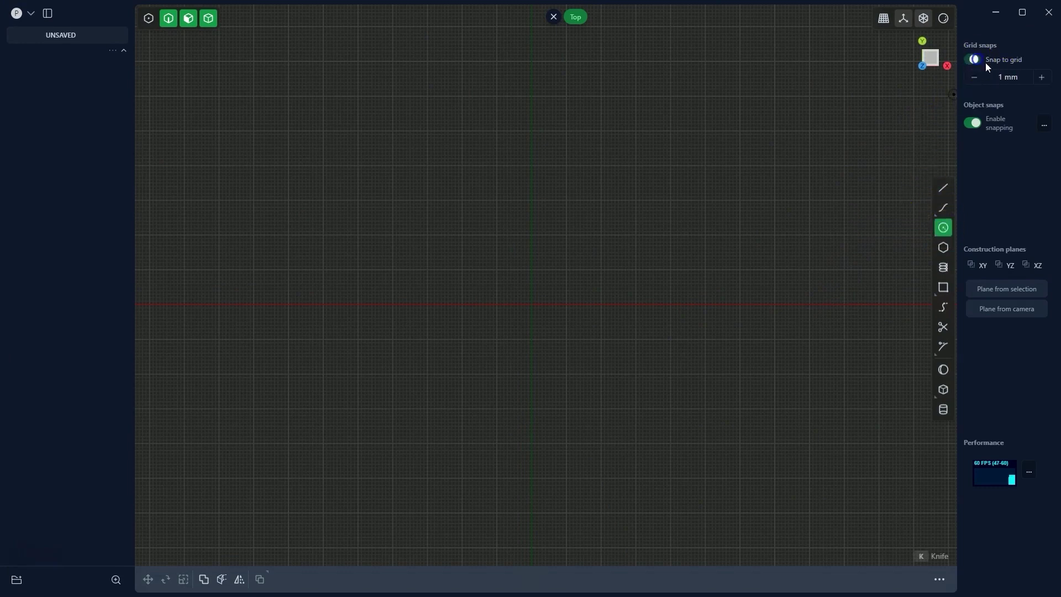
{"action": "left_click", "coordinate": [1040, 78]}
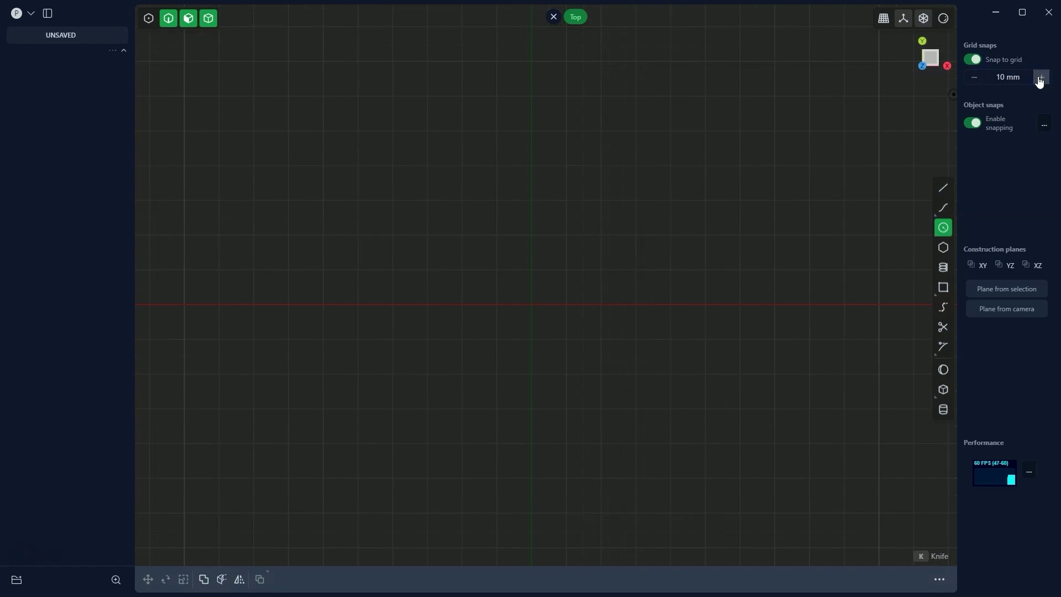
Draw two 20 mm circles centred on the X axis at +30 mm and −30 mm.
{"action": "left_click", "coordinate": [637, 306]}
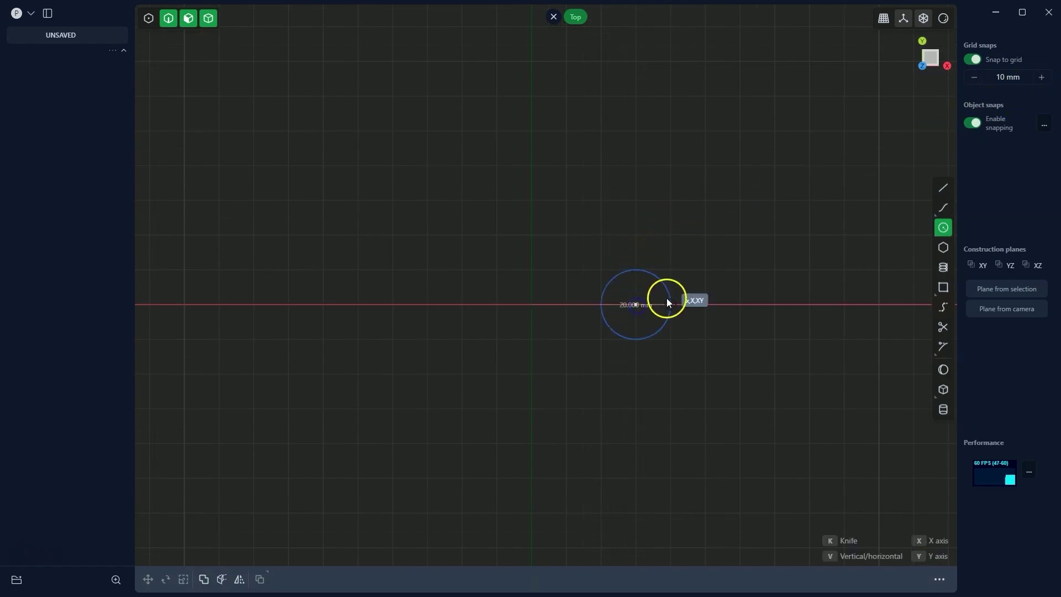
{"action": "left_click", "coordinate": [671, 302]}
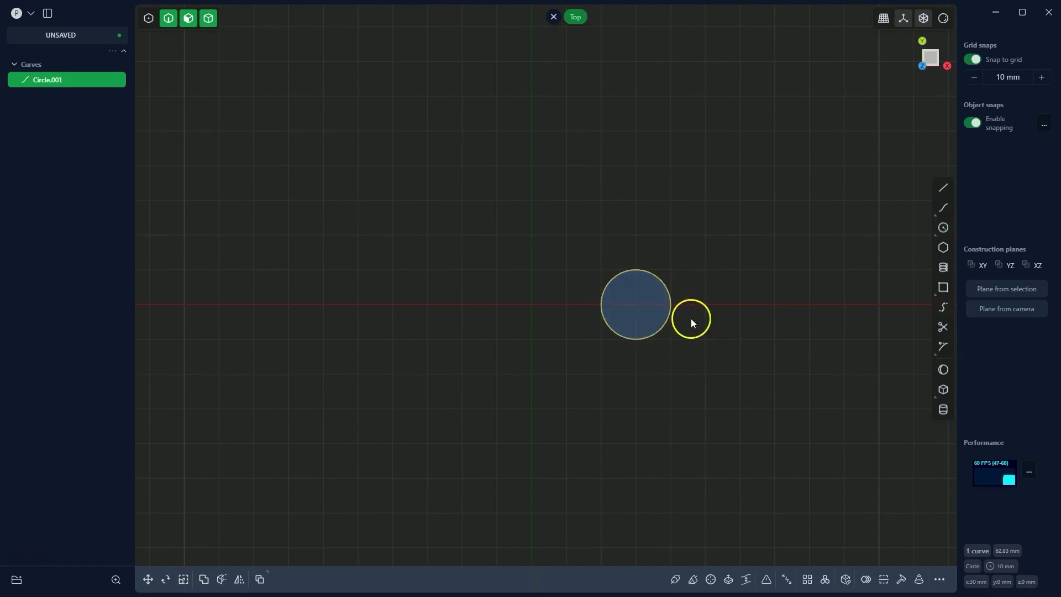
{"action": "left_click", "coordinate": [944, 227]}
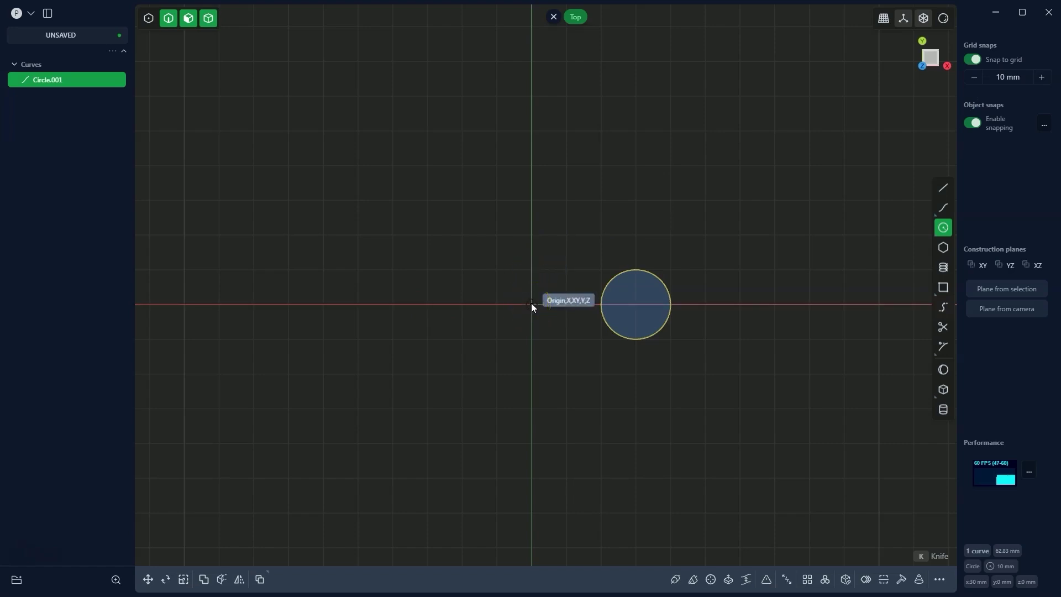
{"action": "left_click", "coordinate": [427, 304]}
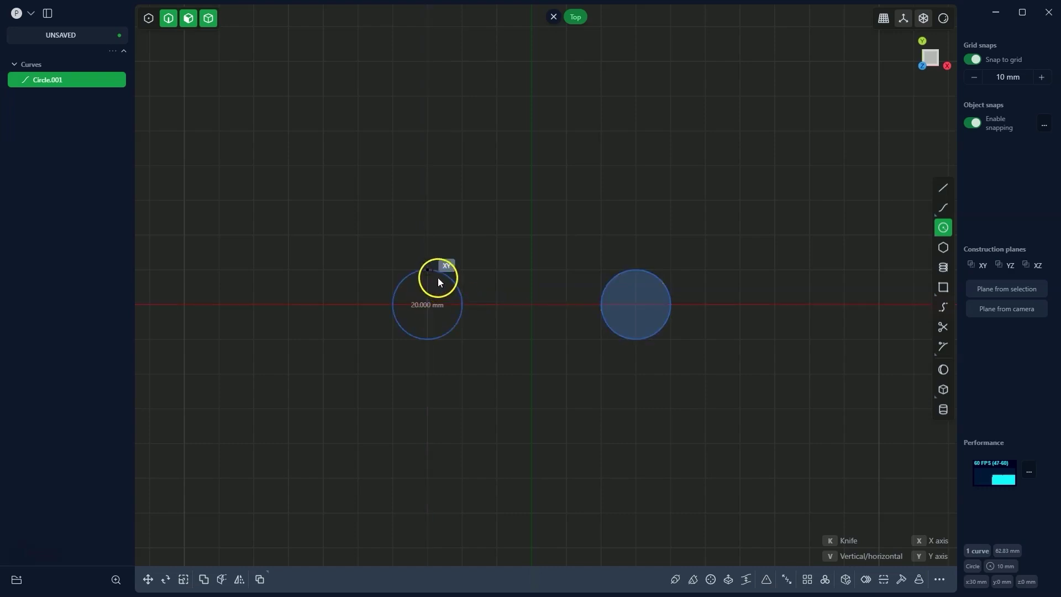
{"action": "left_click", "coordinate": [463, 307]}
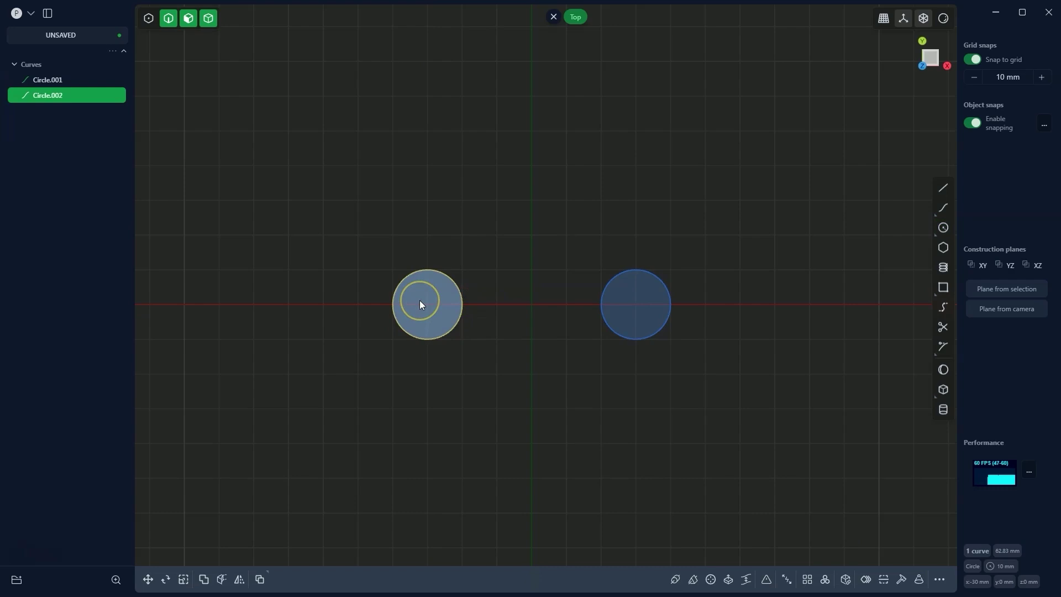
{"action": "left_click", "coordinate": [379, 308]}
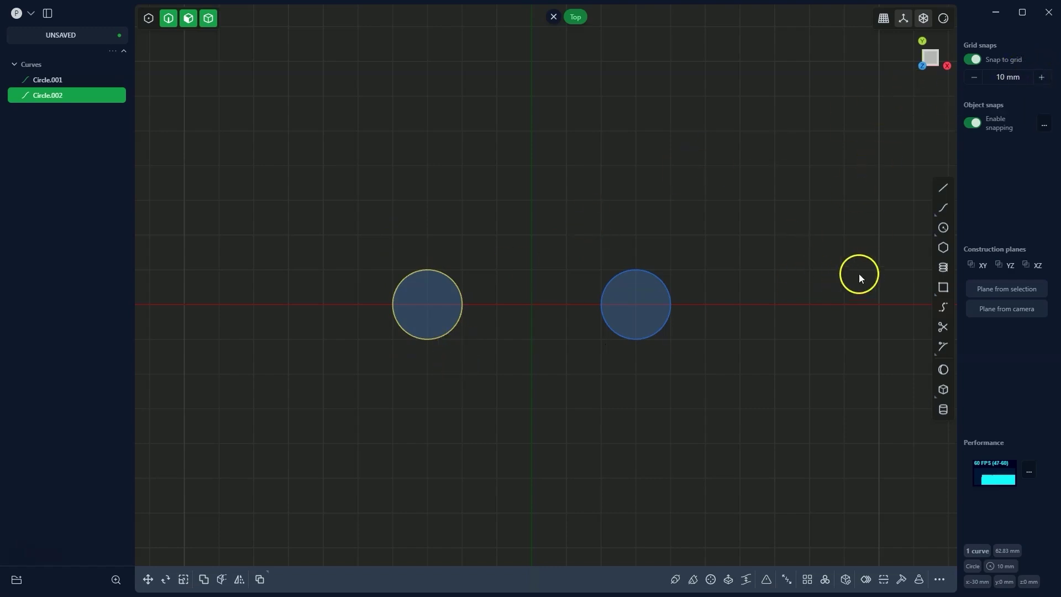
With grid snap off at 1 mm, draw a large circle above, tangent to both small circles.
{"action": "mouse_move", "coordinate": [941, 227]}
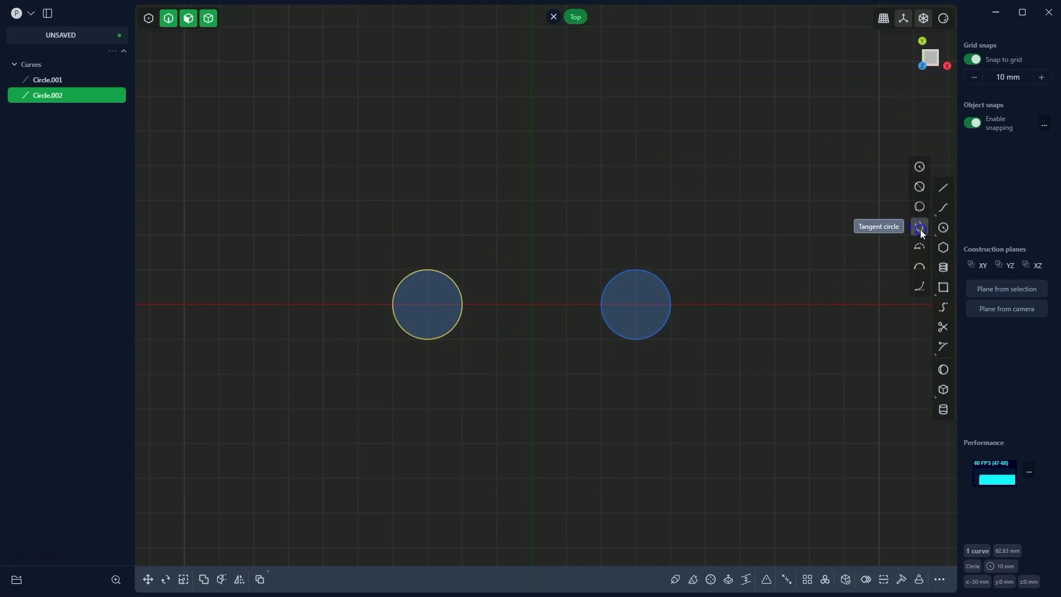
{"action": "left_click", "coordinate": [919, 228]}
{"action": "left_click", "coordinate": [456, 279]}
{"action": "left_click", "coordinate": [608, 279]}
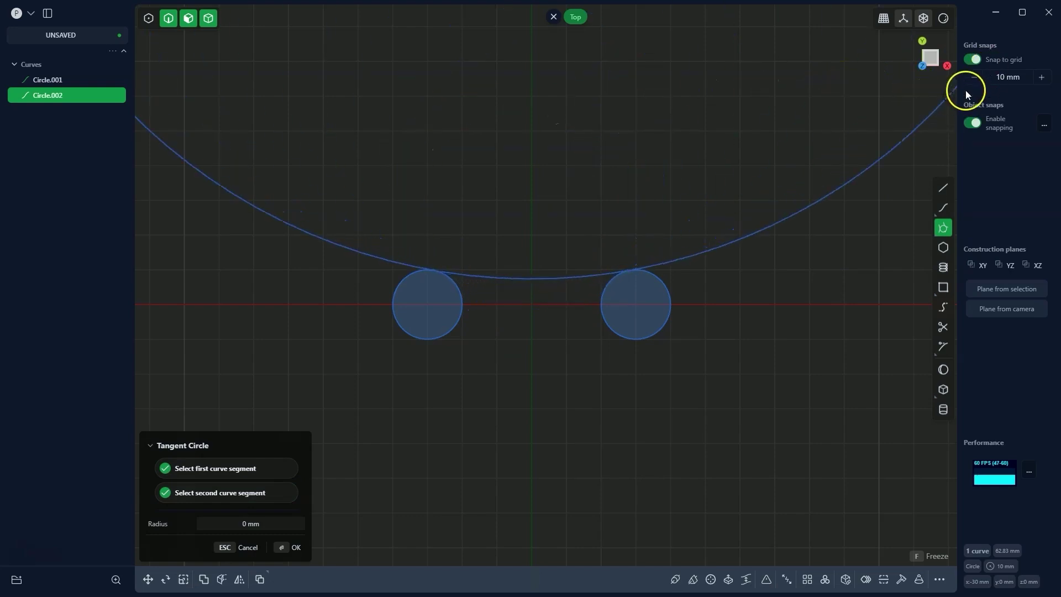
{"action": "left_click", "coordinate": [973, 59]}
{"action": "left_click", "coordinate": [974, 77]}
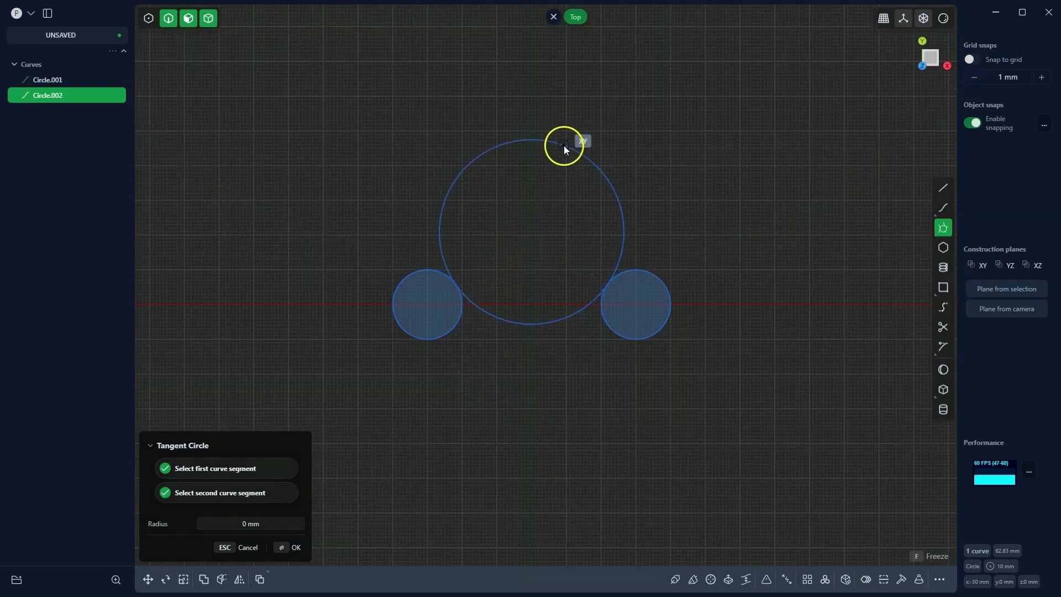
{"action": "left_click", "coordinate": [572, 132]}
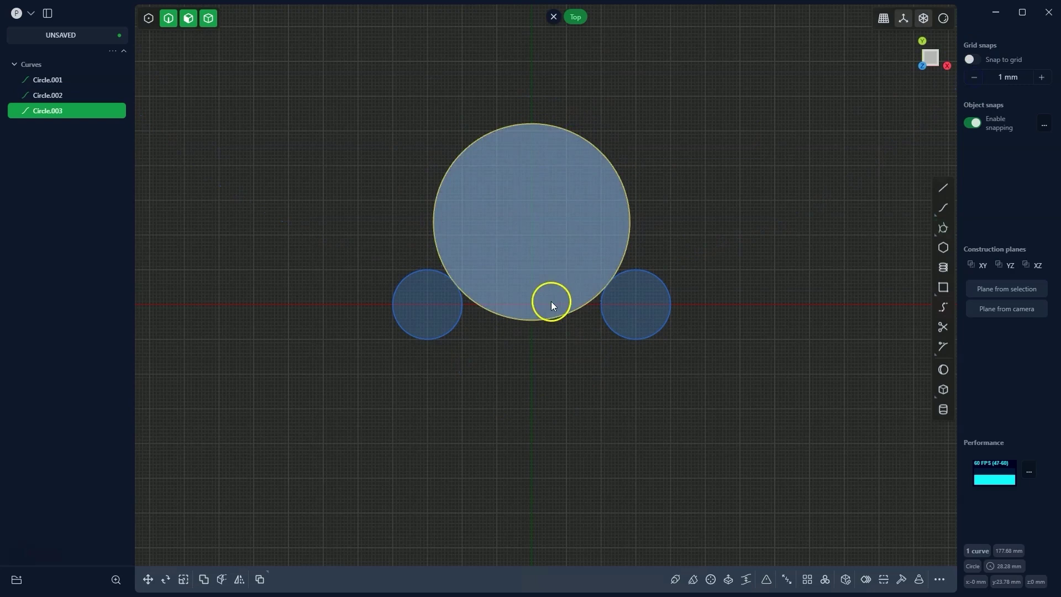
{"action": "scroll", "coordinate": [728, 304], "scroll_direction": "down", "scroll_amount": 1}
{"action": "scroll", "coordinate": [528, 287], "scroll_direction": "up", "scroll_amount": 2}
{"action": "scroll", "coordinate": [563, 265], "scroll_direction": "up", "scroll_amount": 1}
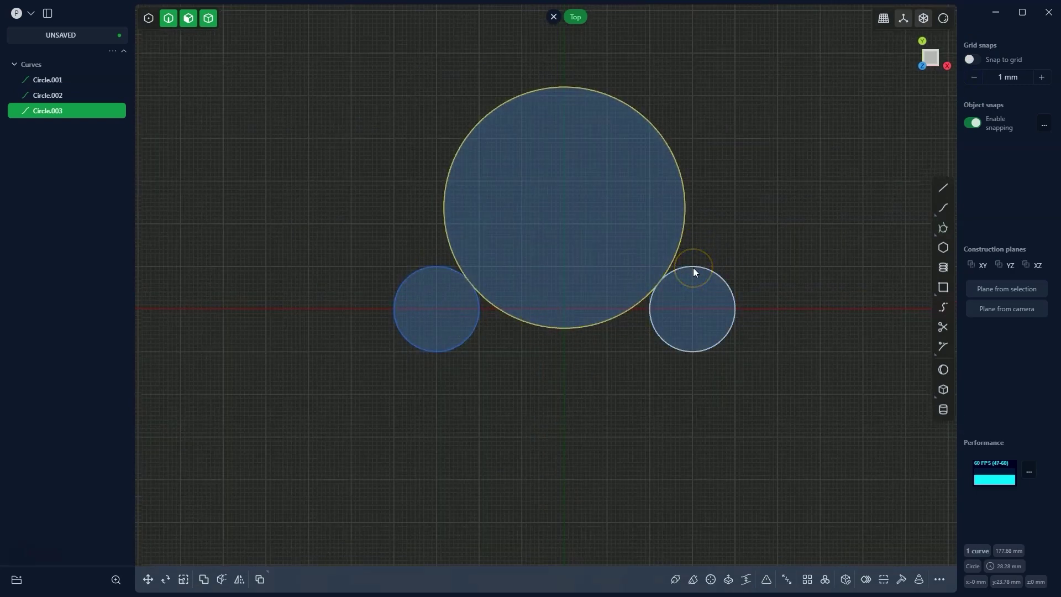
Move the left small circle 10 mm right along X, using 10 mm grid snap.
{"action": "left_click", "coordinate": [348, 209]}
{"action": "left_click", "coordinate": [457, 347]}
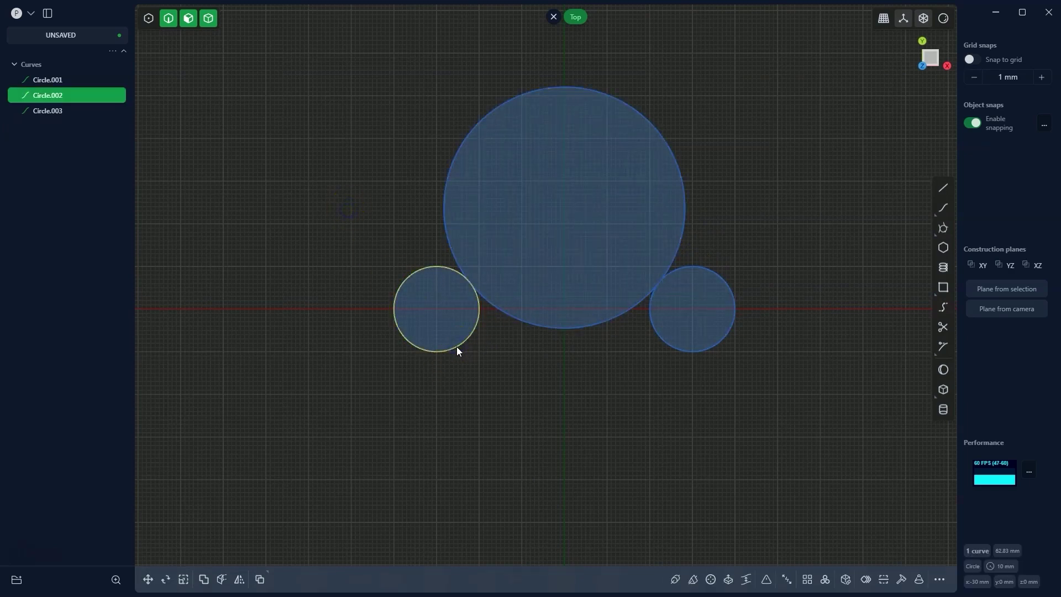
{"action": "left_click", "coordinate": [149, 580]}
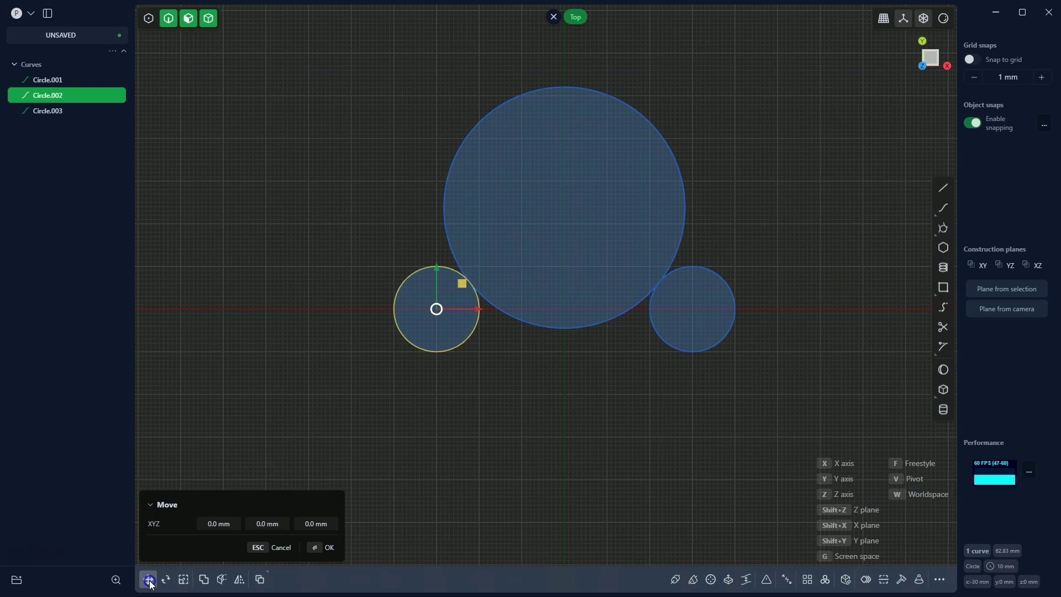
{"action": "left_click", "coordinate": [971, 60]}
{"action": "left_click", "coordinate": [1042, 77]}
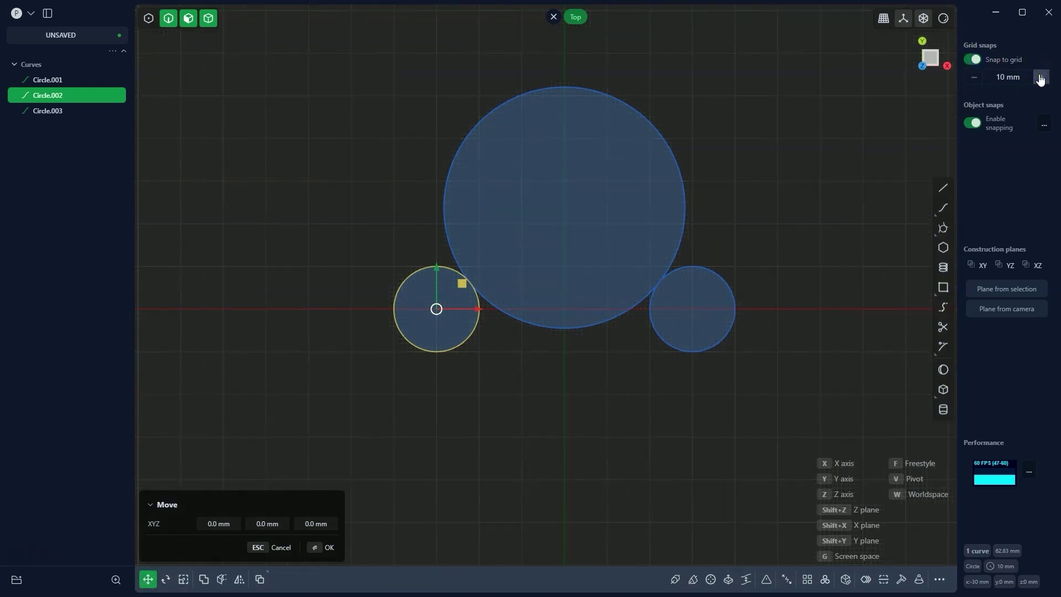
{"action": "left_click_drag", "start_coordinate": [476, 309], "coordinate": [506, 313]}
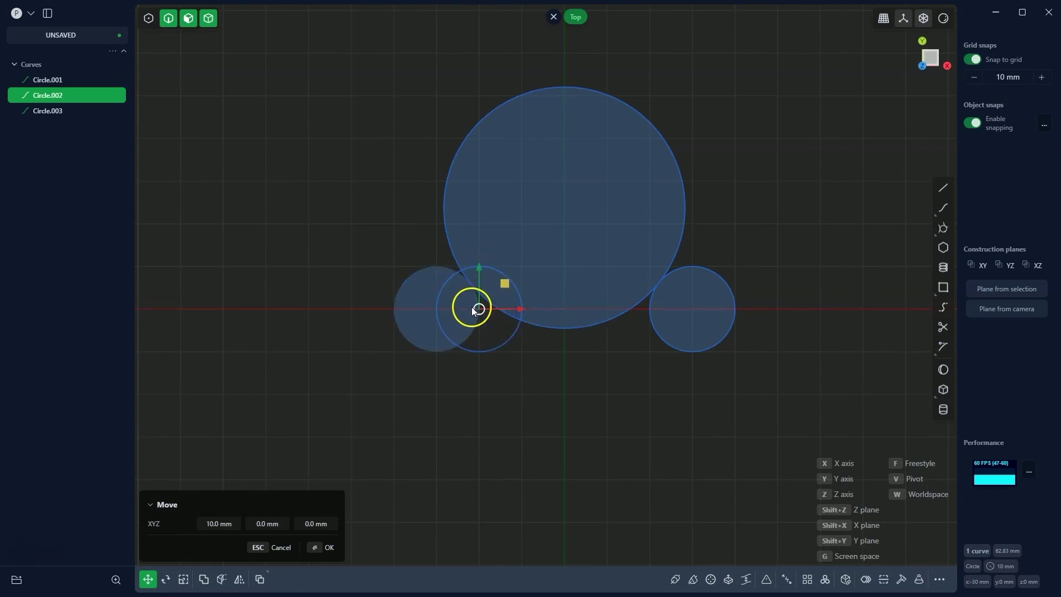
{"action": "left_click", "coordinate": [328, 548]}
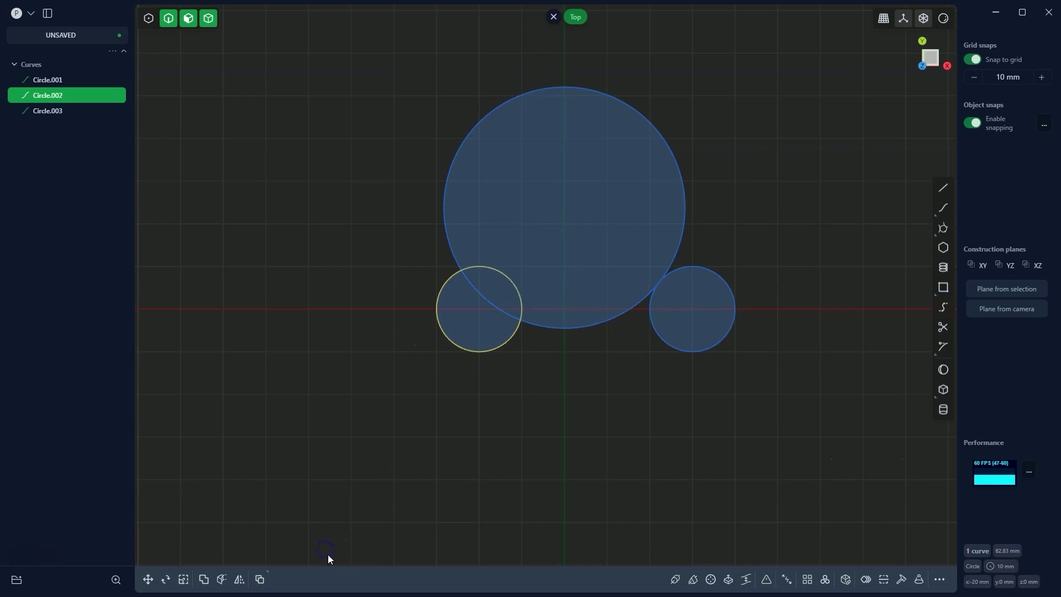
Move the right small circle 10 mm left and delete the large tangent circle.
{"action": "left_click", "coordinate": [734, 315]}
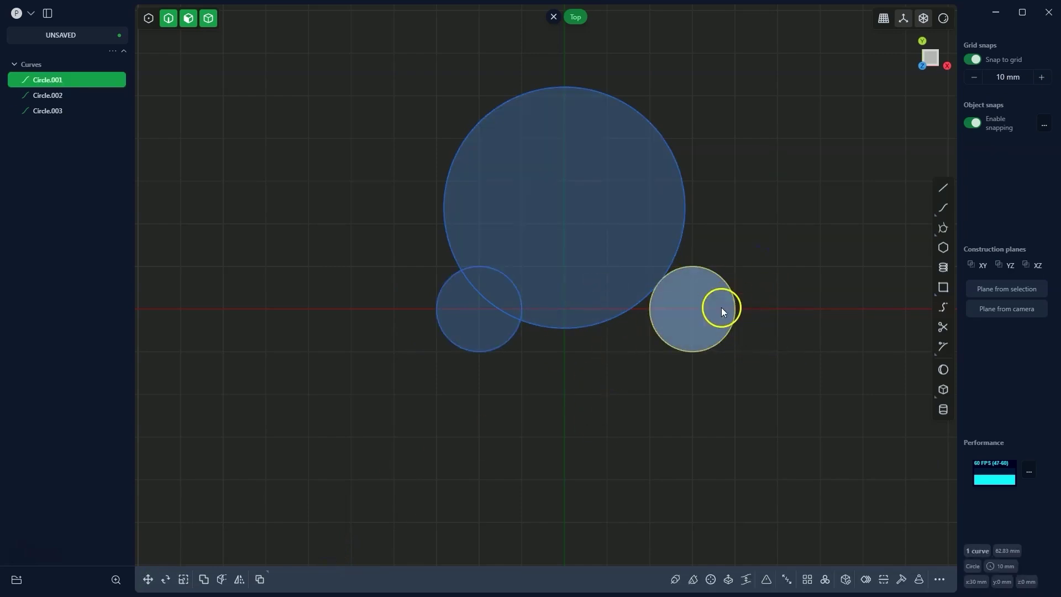
{"action": "key", "text": "g"}
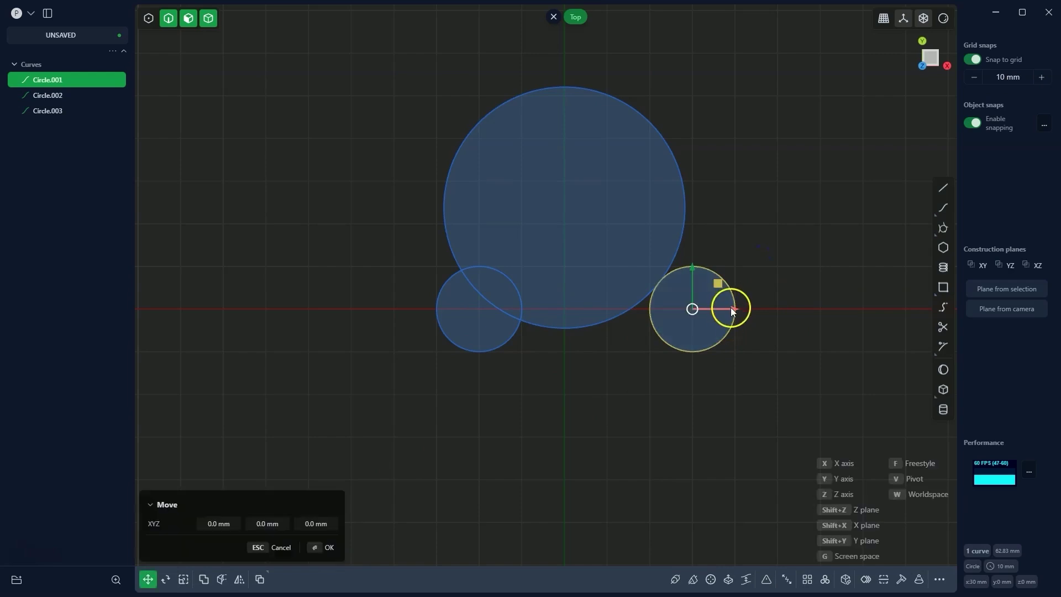
{"action": "left_click", "coordinate": [704, 311]}
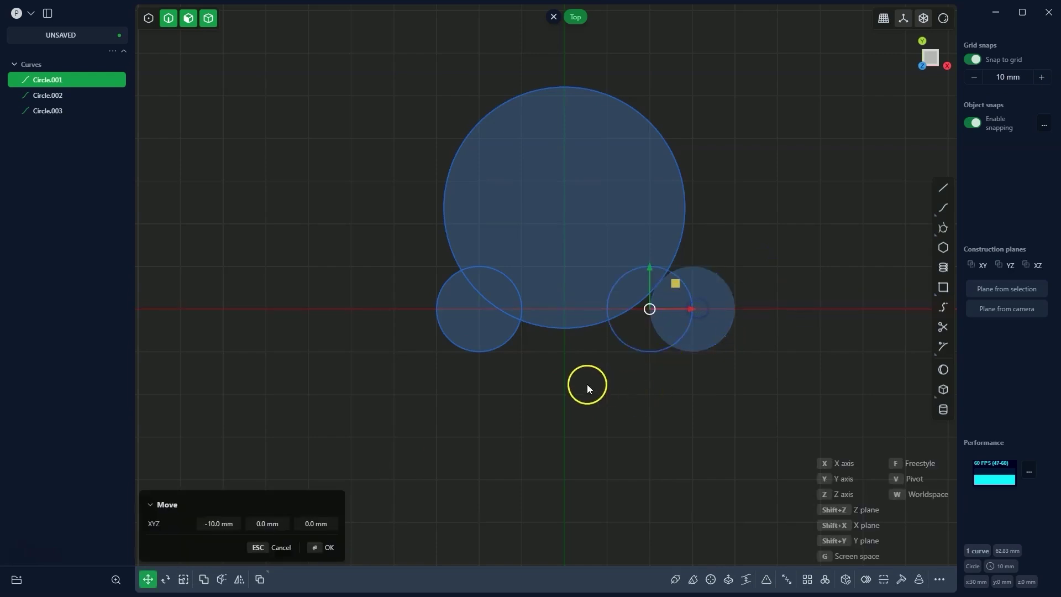
{"action": "left_click", "coordinate": [334, 545]}
{"action": "left_click", "coordinate": [506, 104]}
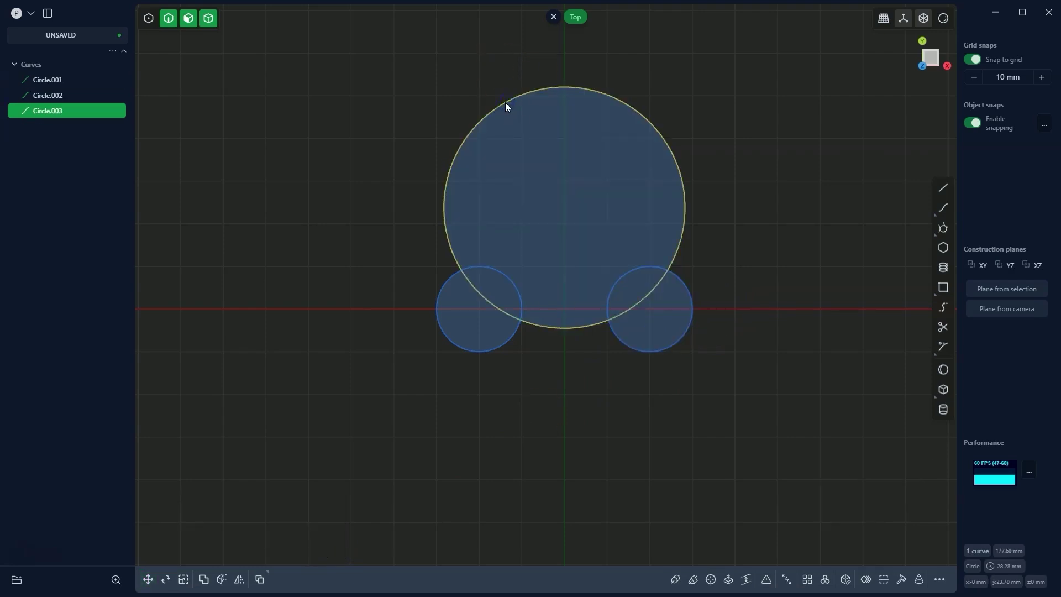
{"action": "key", "text": "Delete"}
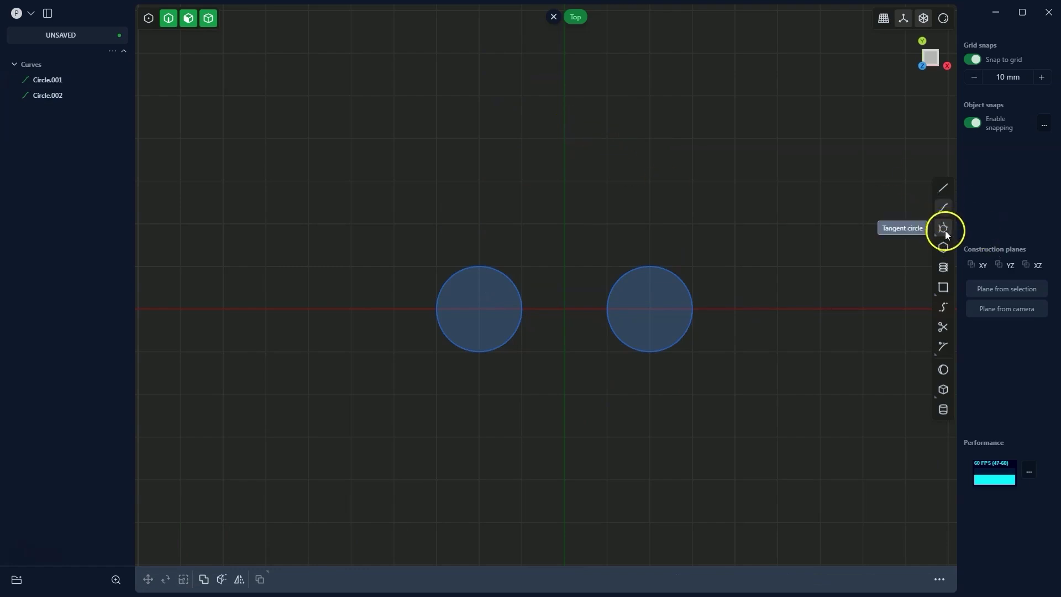
With grid snap off, draw Circle.003 above the origin, tangent to both repositioned circles.
{"action": "left_click", "coordinate": [973, 59]}
{"action": "left_click", "coordinate": [974, 77]}
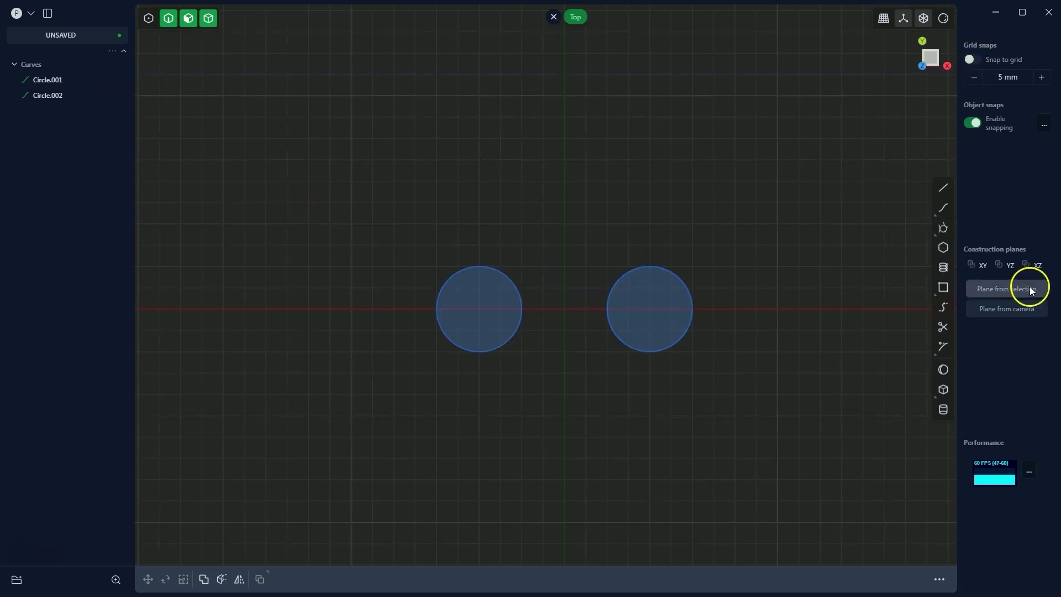
{"action": "left_click", "coordinate": [941, 228]}
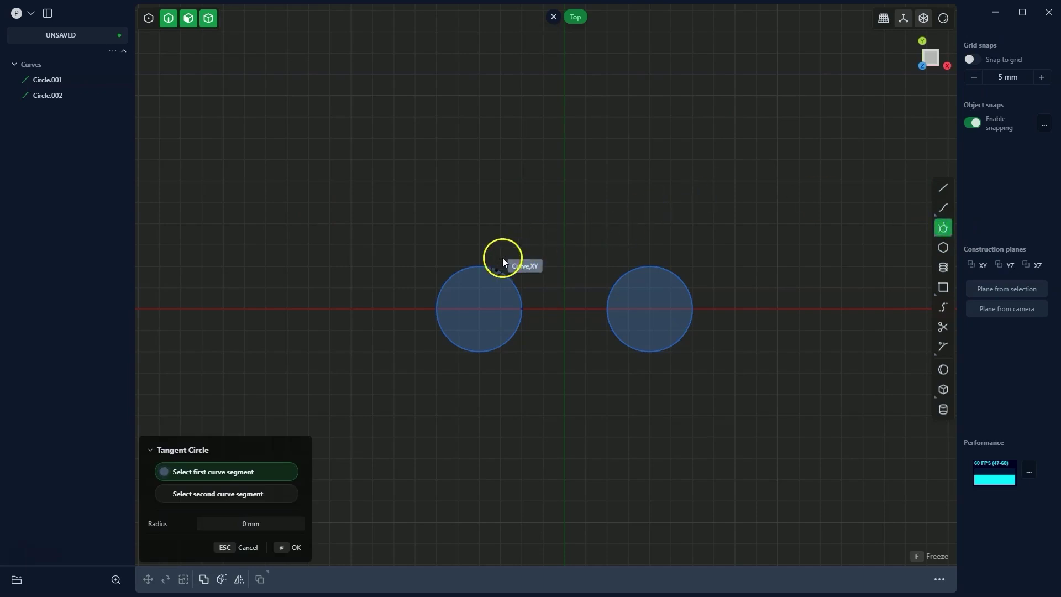
{"action": "left_click", "coordinate": [502, 274]}
{"action": "left_click", "coordinate": [628, 271]}
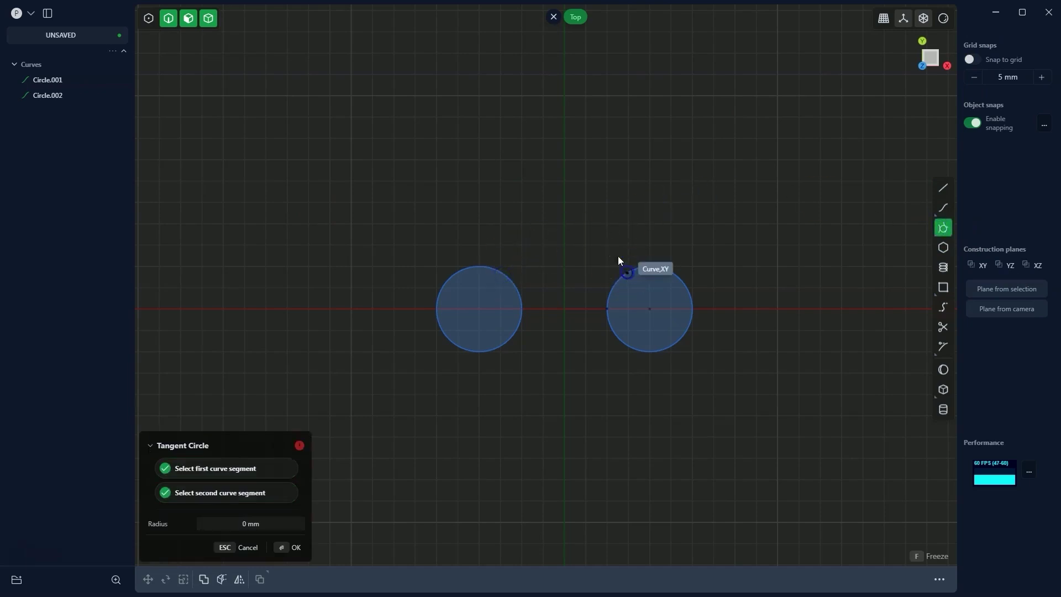
{"action": "left_click_drag", "start_coordinate": [618, 256], "coordinate": [565, 110]}
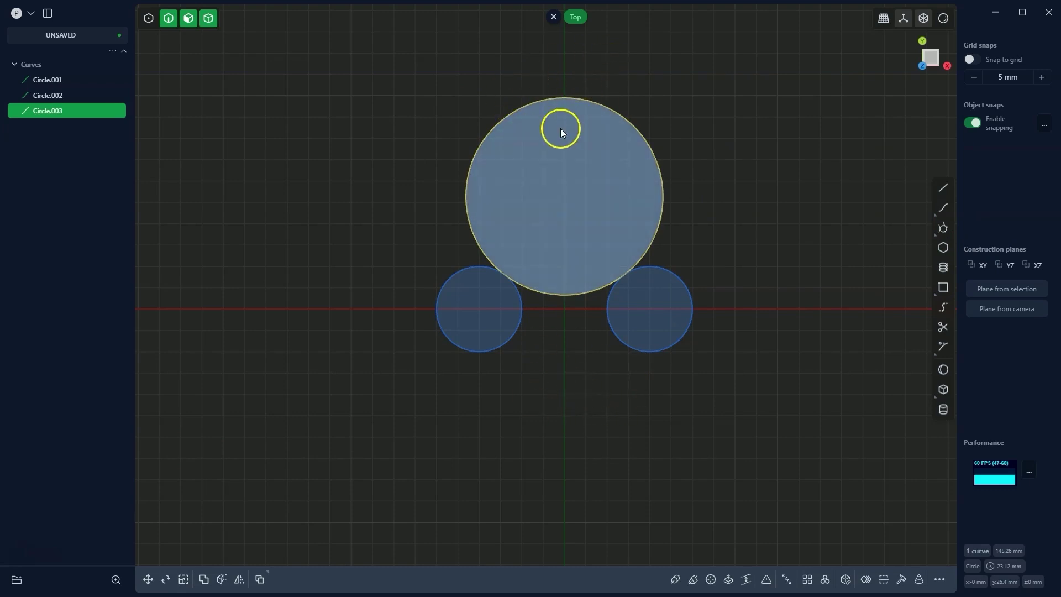
Mirror the large circle toward negative Y, creating Curve 5 below the small circles.
{"action": "left_click", "coordinate": [241, 581]}
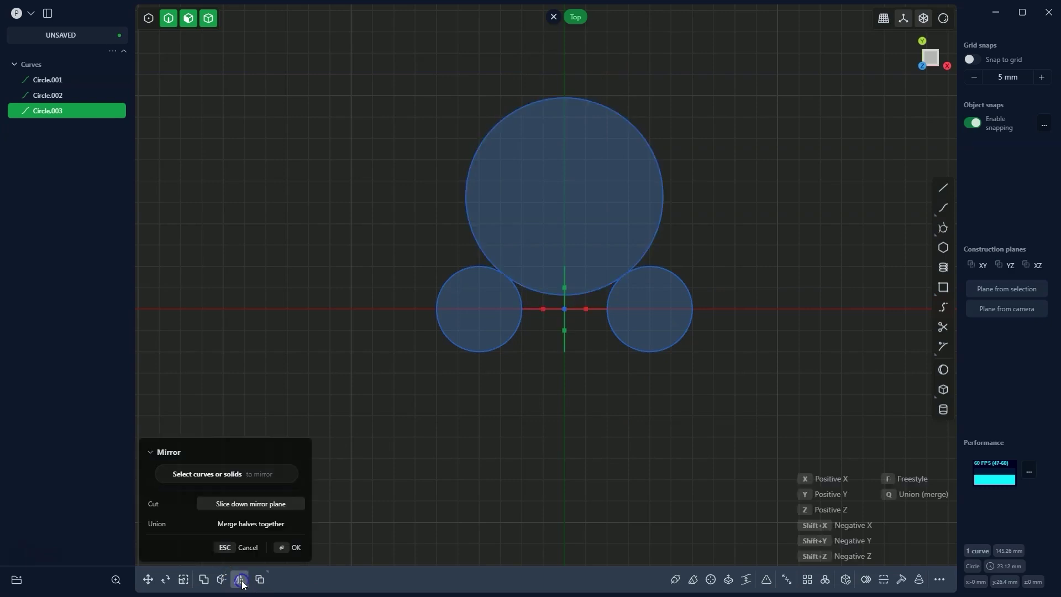
{"action": "left_click", "coordinate": [564, 334]}
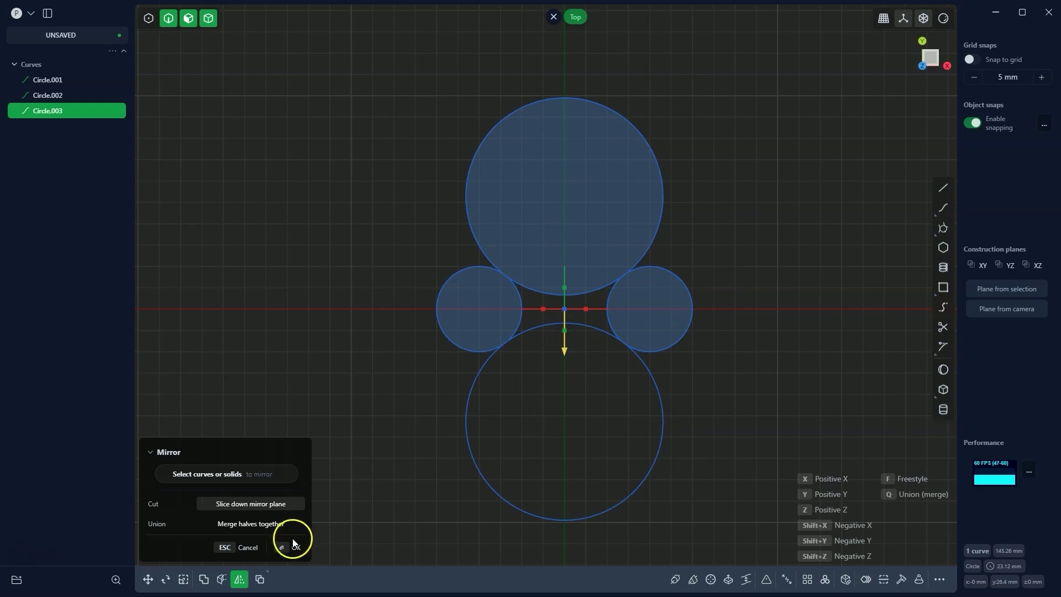
{"action": "left_click", "coordinate": [281, 550]}
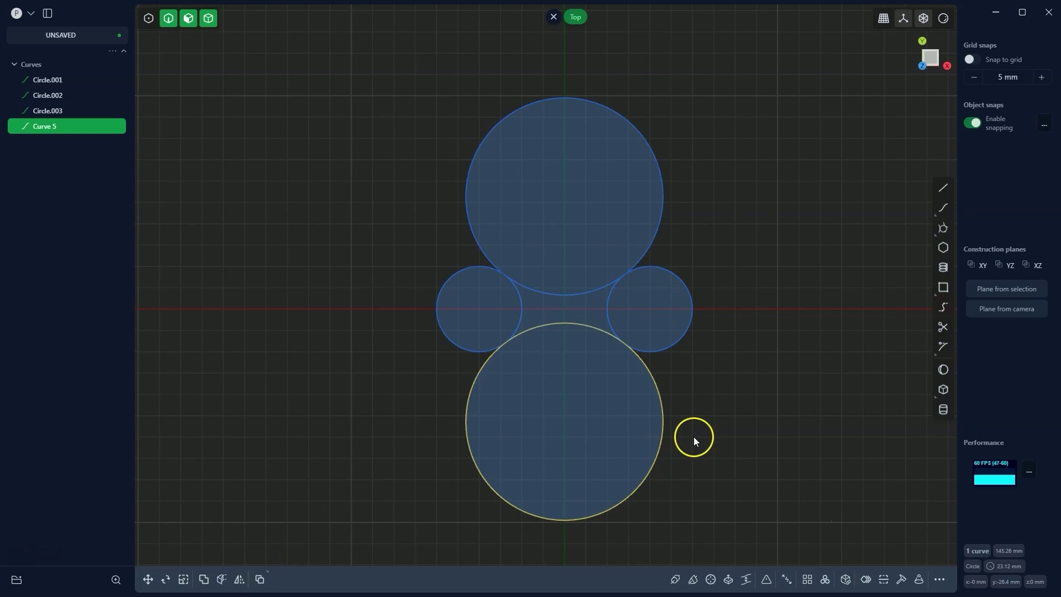
Trim the outer arcs of both large circles and the inner arcs of the small ones.
{"action": "left_click", "coordinate": [943, 328]}
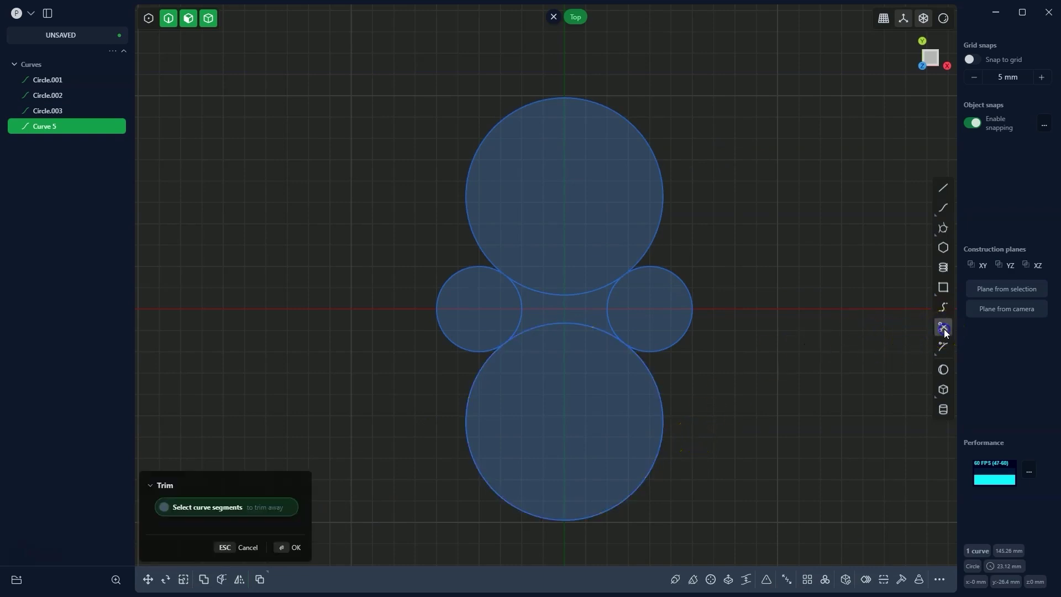
{"action": "left_click", "coordinate": [651, 469]}
{"action": "left_click", "coordinate": [661, 167]}
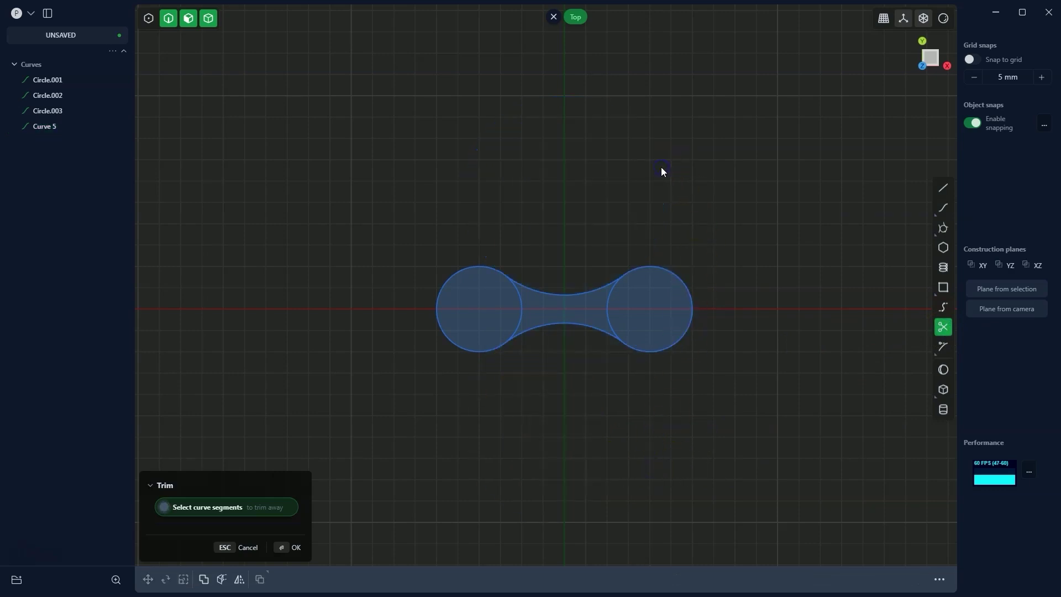
{"action": "left_click", "coordinate": [605, 303]}
{"action": "left_click", "coordinate": [523, 311]}
{"action": "left_click", "coordinate": [283, 549]}
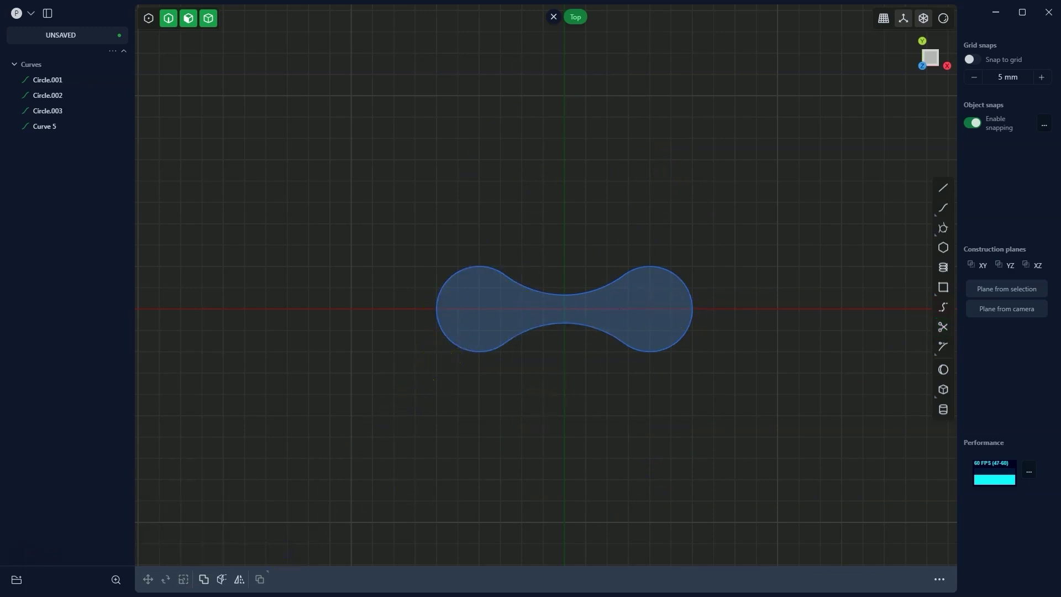
In a tilted view with face selection, pick the peanut region and start Extrude.
{"action": "middle_click_drag", "start_coordinate": [553, 26], "coordinate": [547, 133]}
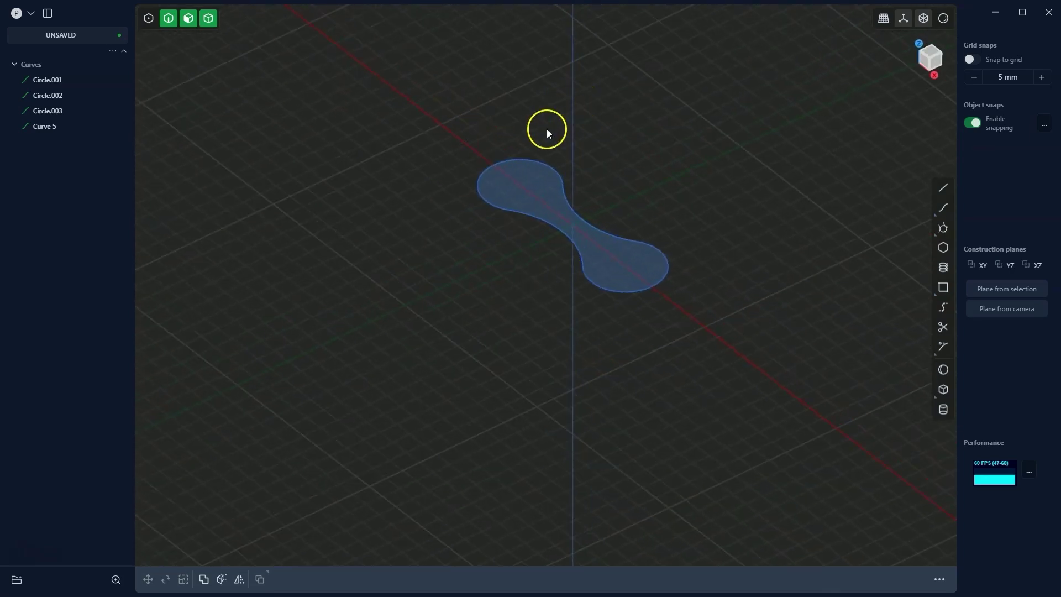
{"action": "left_click", "coordinate": [188, 19]}
{"action": "left_click", "coordinate": [491, 184]}
{"action": "key", "text": "e"}
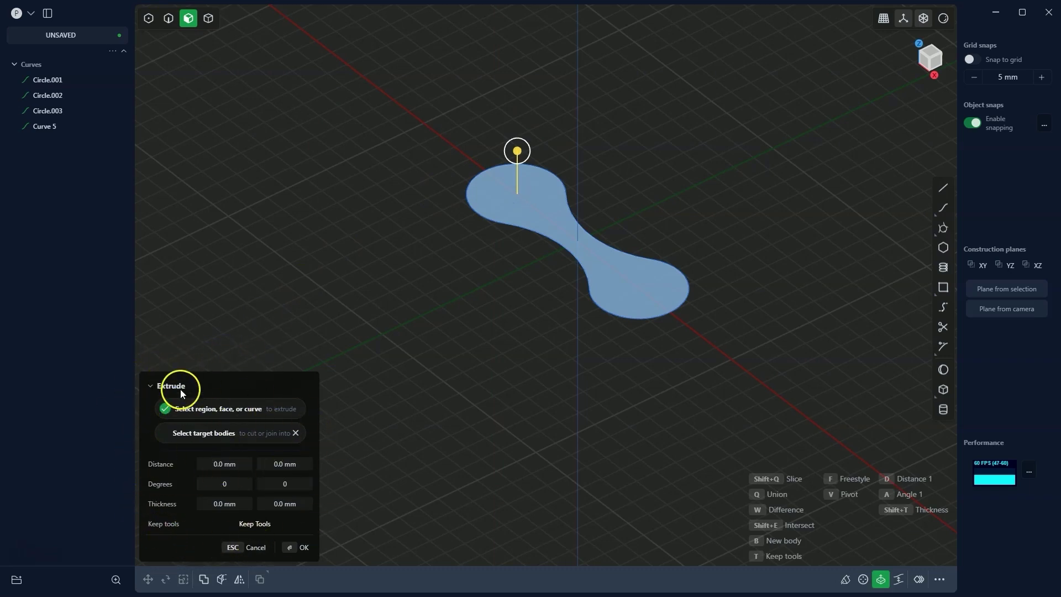
Extrude the peanut region 5 mm upward into the solid Extruded.001.
{"action": "left_click_drag", "start_coordinate": [518, 151], "coordinate": [523, 105]}
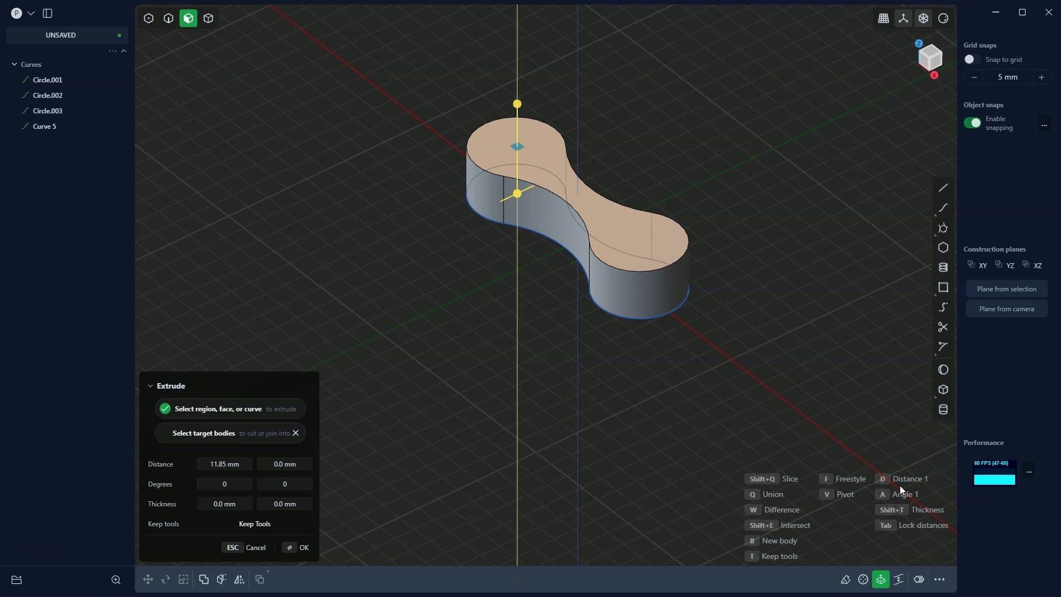
{"action": "type", "text": "5"}
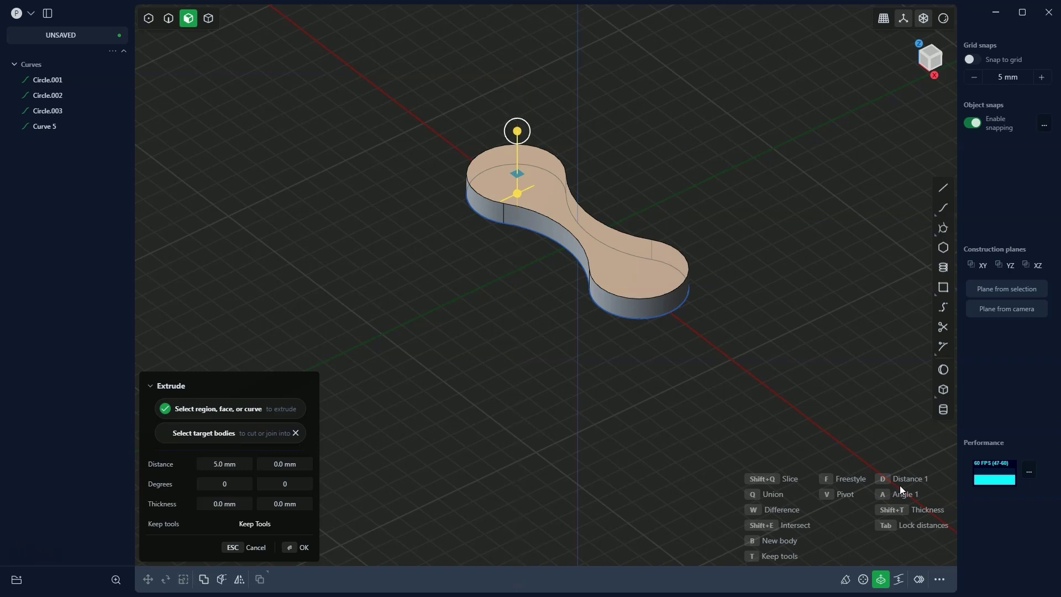
{"action": "key", "text": "Return"}
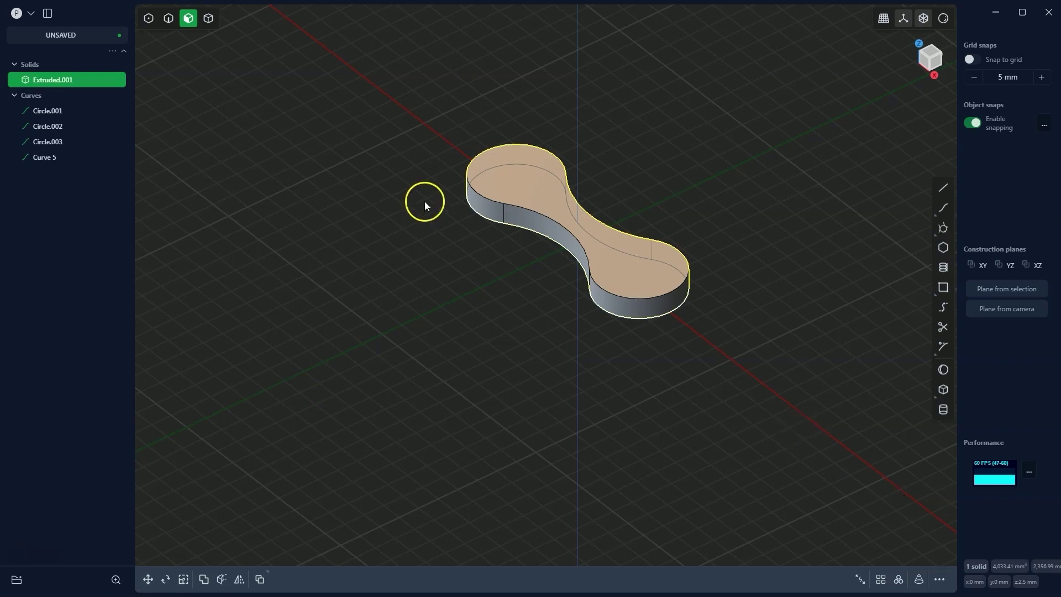
{"action": "middle_click_drag", "start_coordinate": [473, 147], "coordinate": [595, 332]}
{"action": "scroll", "coordinate": [535, 120], "scroll_direction": "up", "scroll_amount": 3}
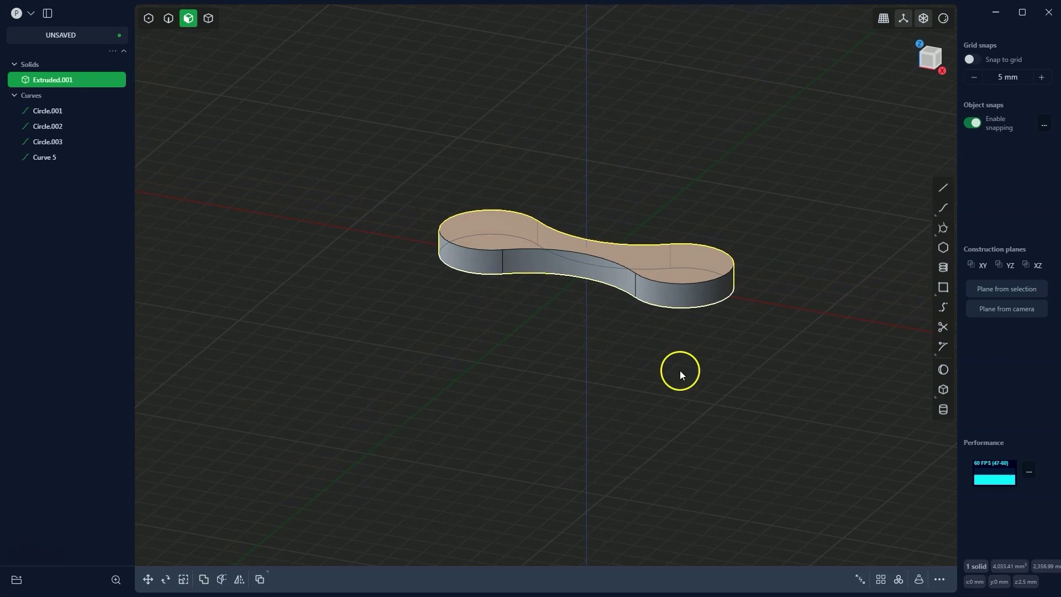
{"action": "middle_click_drag", "start_coordinate": [472, 240], "coordinate": [675, 314]}
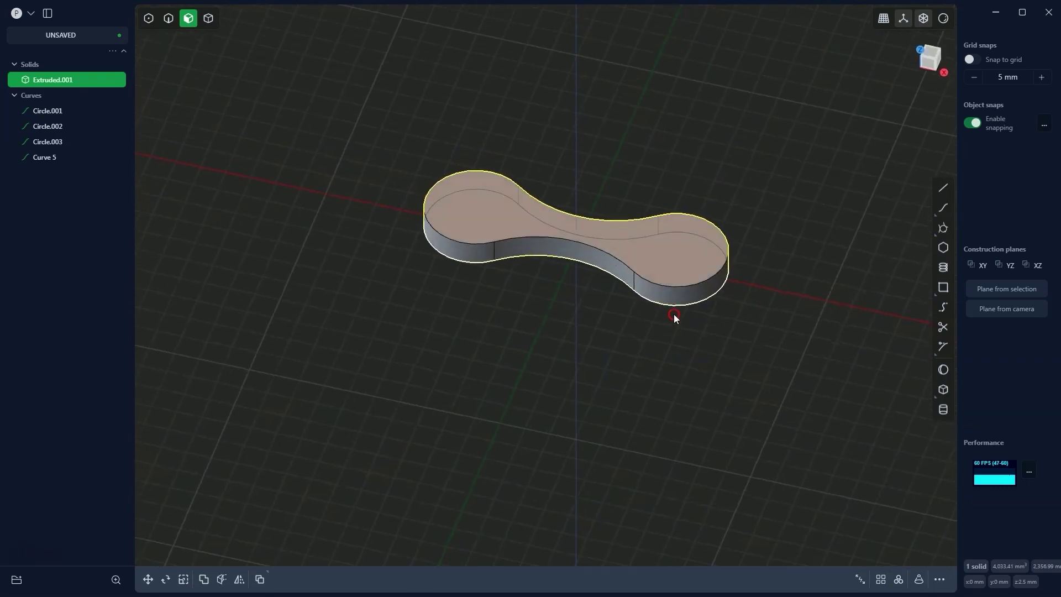
Make the plate's top face the construction plane, looking straight down on it.
{"action": "left_click_drag", "start_coordinate": [466, 184], "coordinate": [500, 224]}
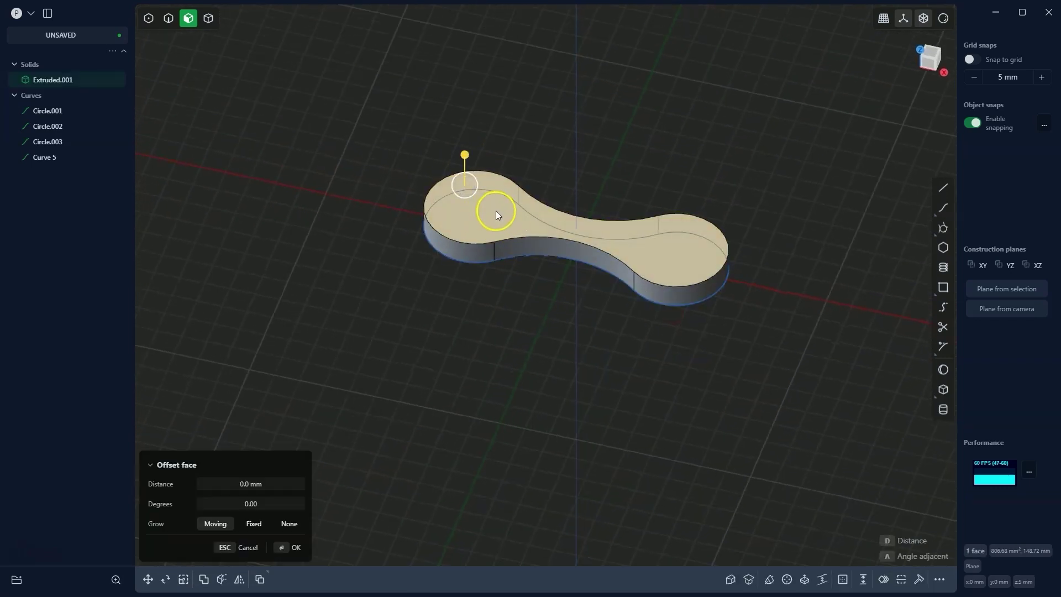
{"action": "key", "text": "Escape"}
{"action": "key", "text": "slash"}
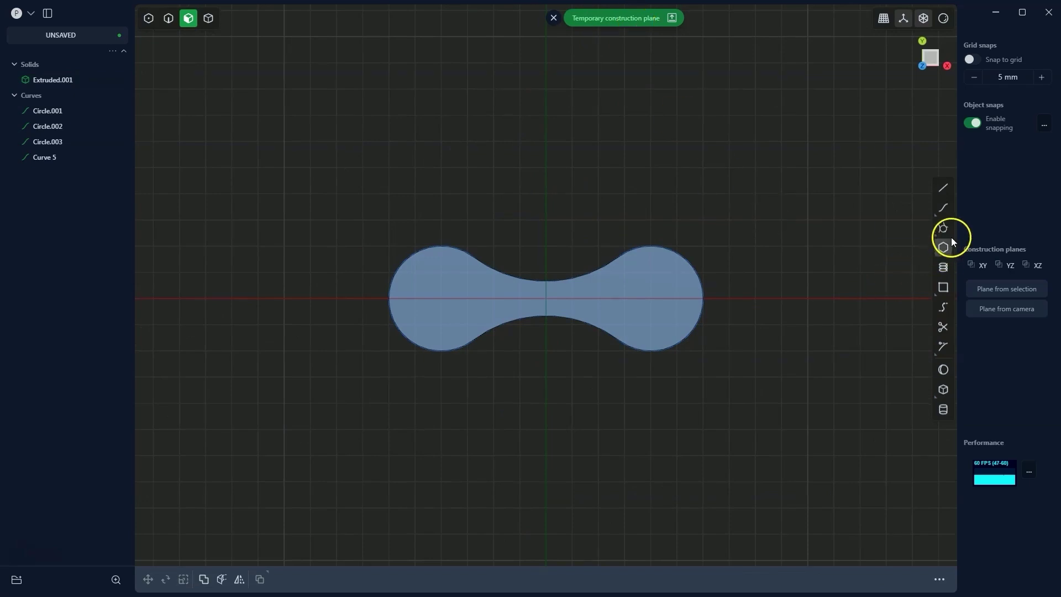
Draw a 3.5 mm-radius center circle in the left lobe, then restore the default plane.
{"action": "left_click", "coordinate": [939, 227]}
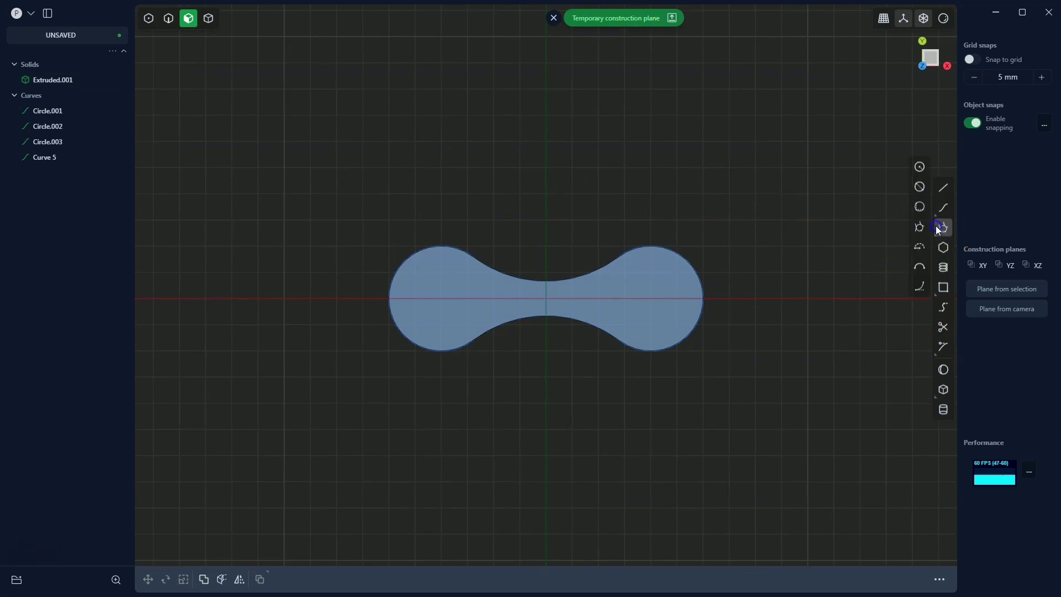
{"action": "left_click", "coordinate": [919, 167]}
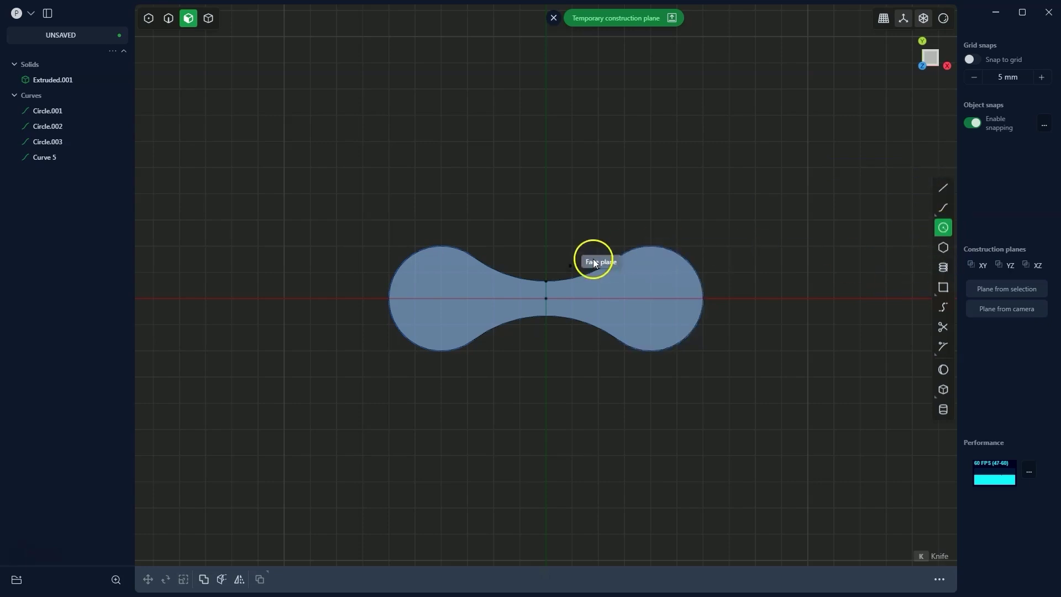
{"action": "left_click", "coordinate": [443, 294]}
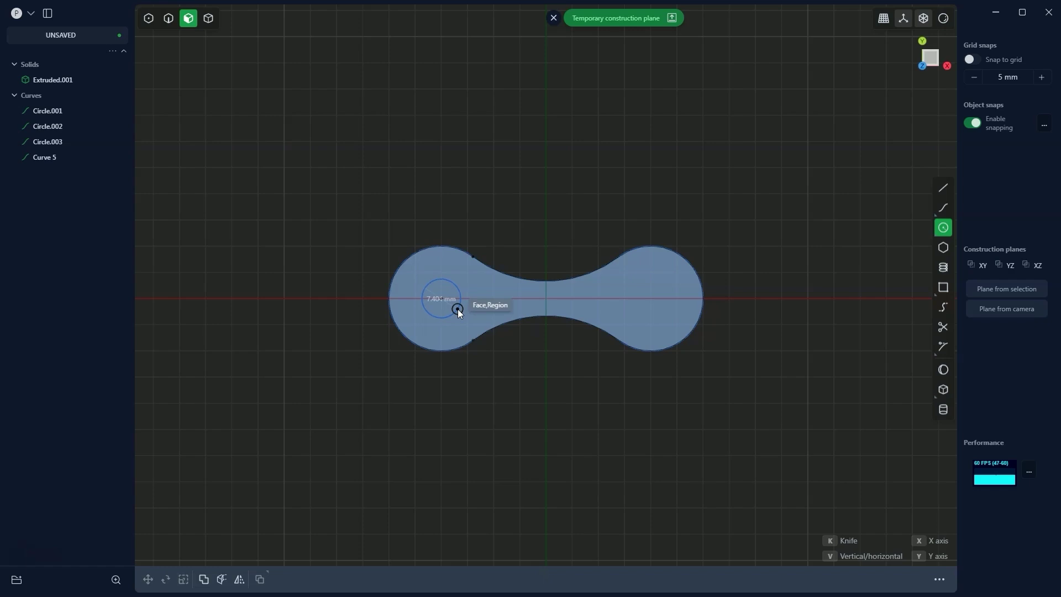
{"action": "key", "text": "Tab"}
{"action": "key", "text": "Return"}
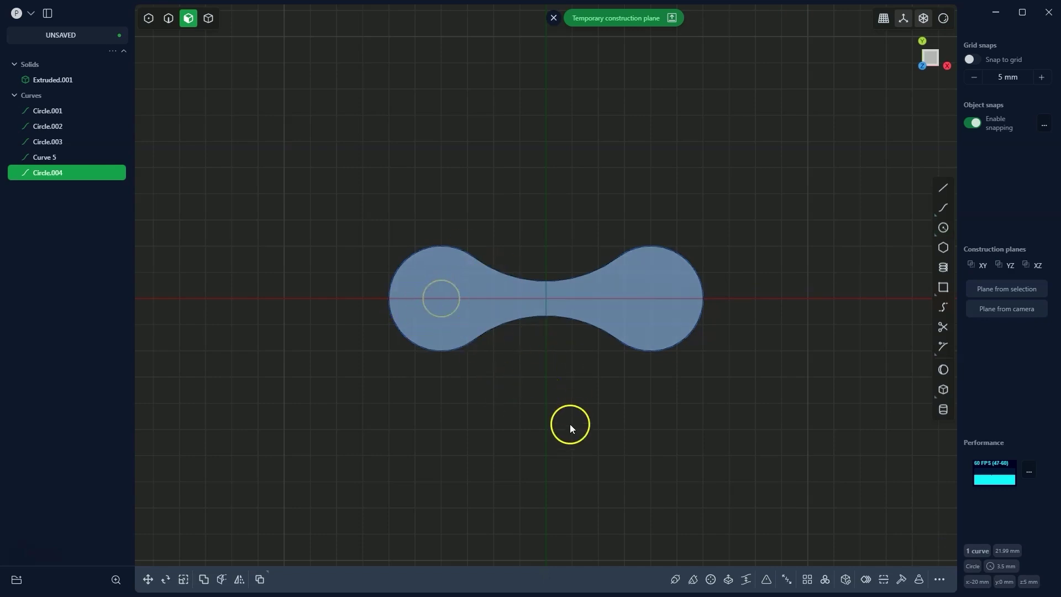
{"action": "left_click", "coordinate": [553, 19]}
{"action": "middle_click_drag", "start_coordinate": [549, 219], "coordinate": [542, 297]}
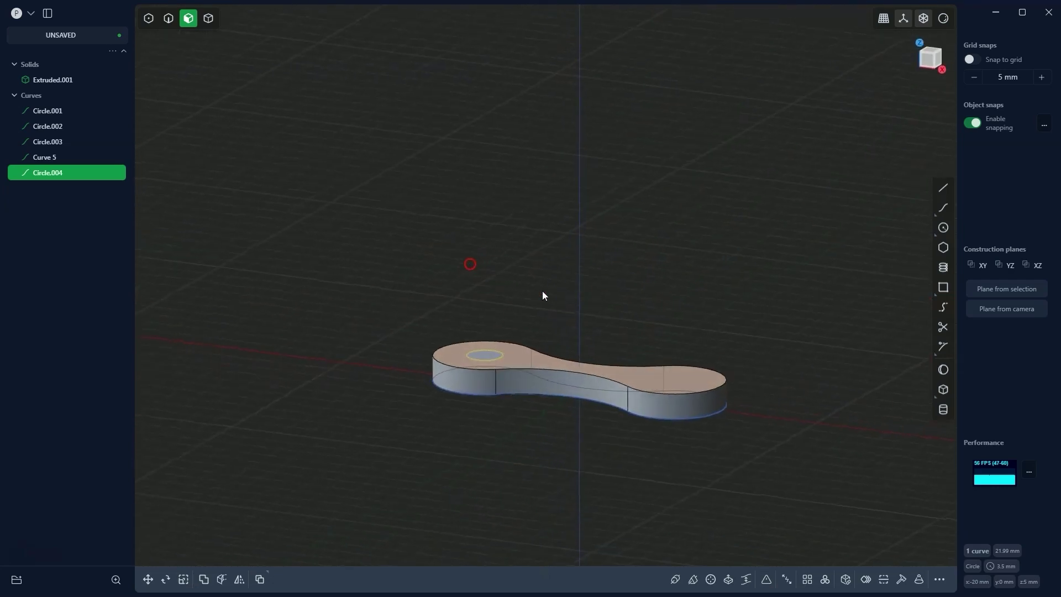
Draw a 20 mm three-point arc from the small circle's centre to the right lobe's centre, then begin extruding the circle.
{"action": "key", "text": "Escape"}
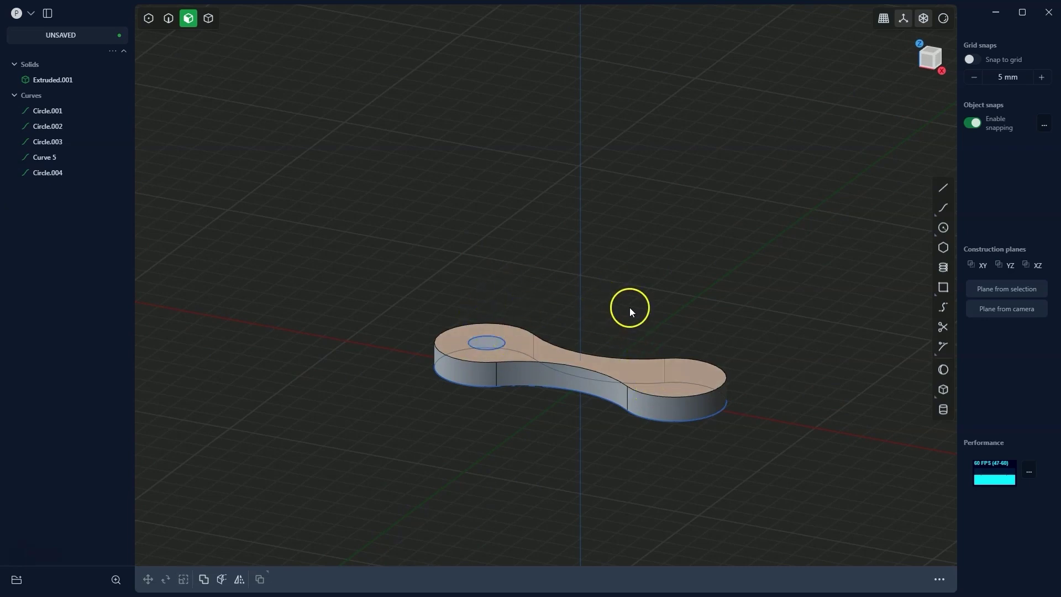
{"action": "left_click", "coordinate": [945, 231]}
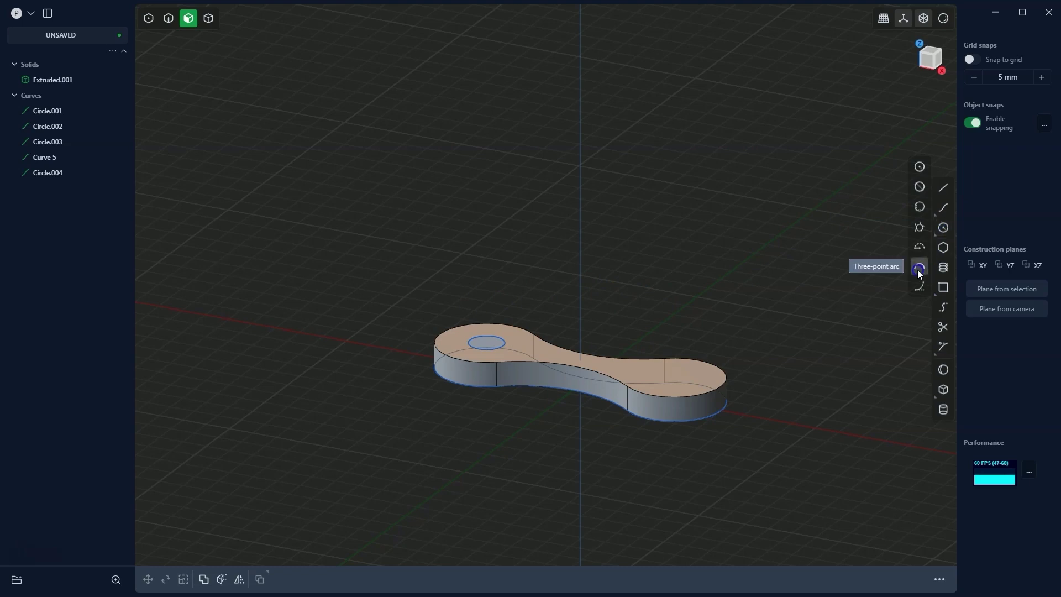
{"action": "left_click", "coordinate": [921, 268]}
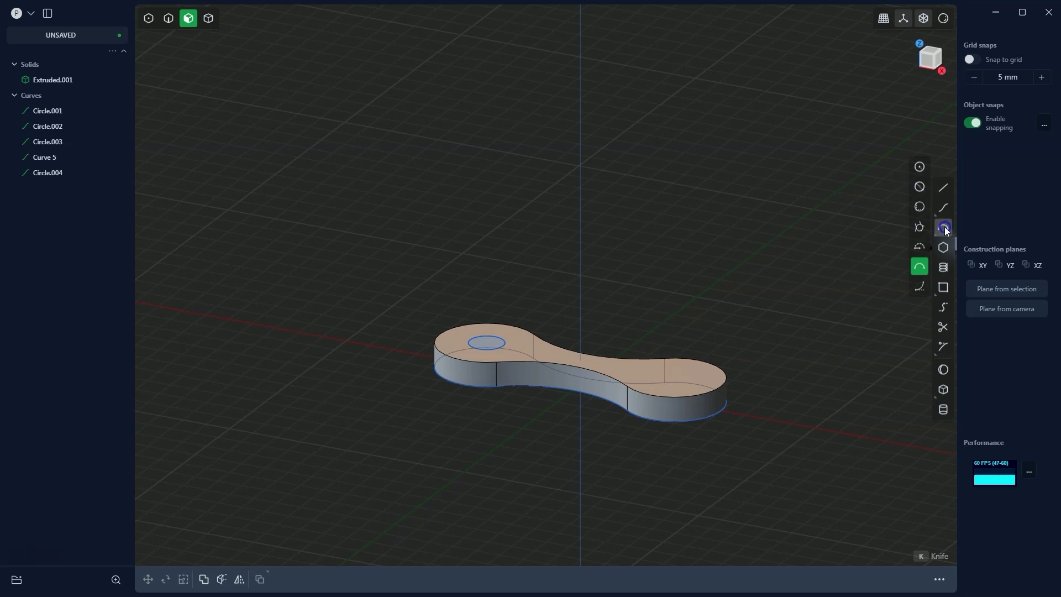
{"action": "left_click", "coordinate": [916, 267]}
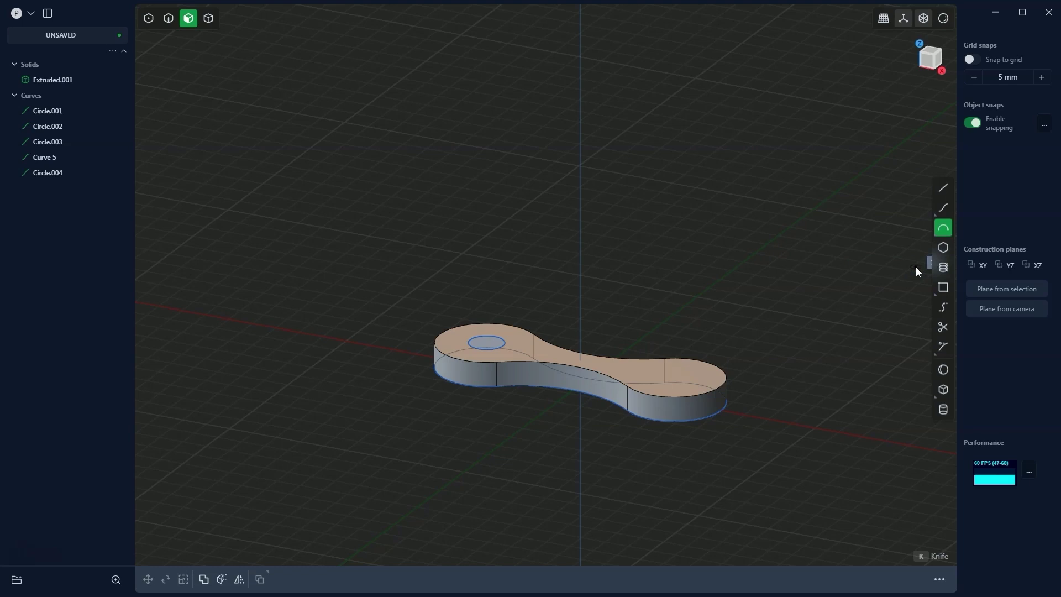
{"action": "left_click", "coordinate": [487, 343]}
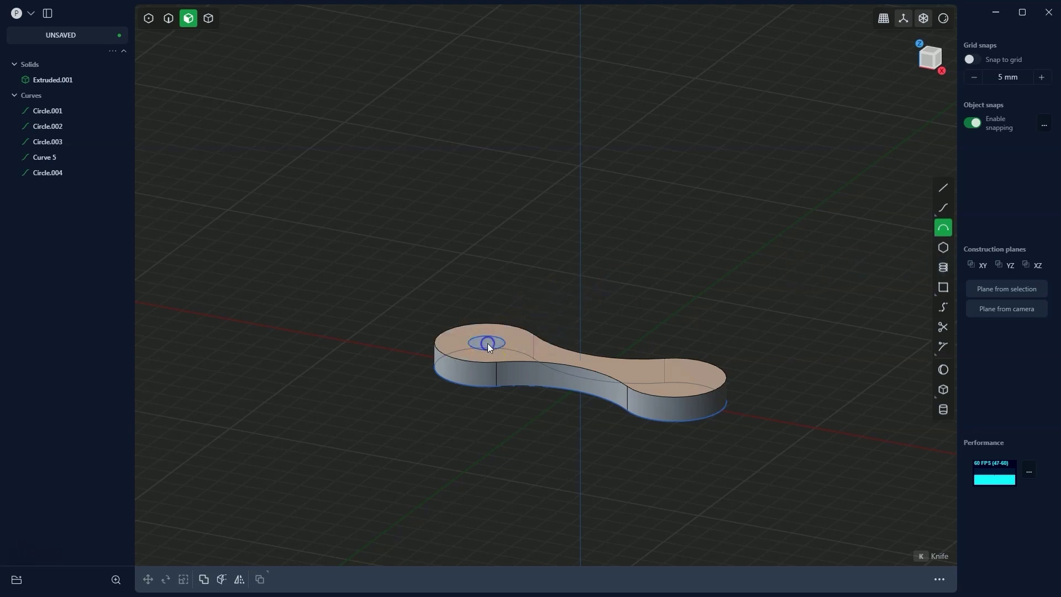
{"action": "left_click", "coordinate": [675, 378]}
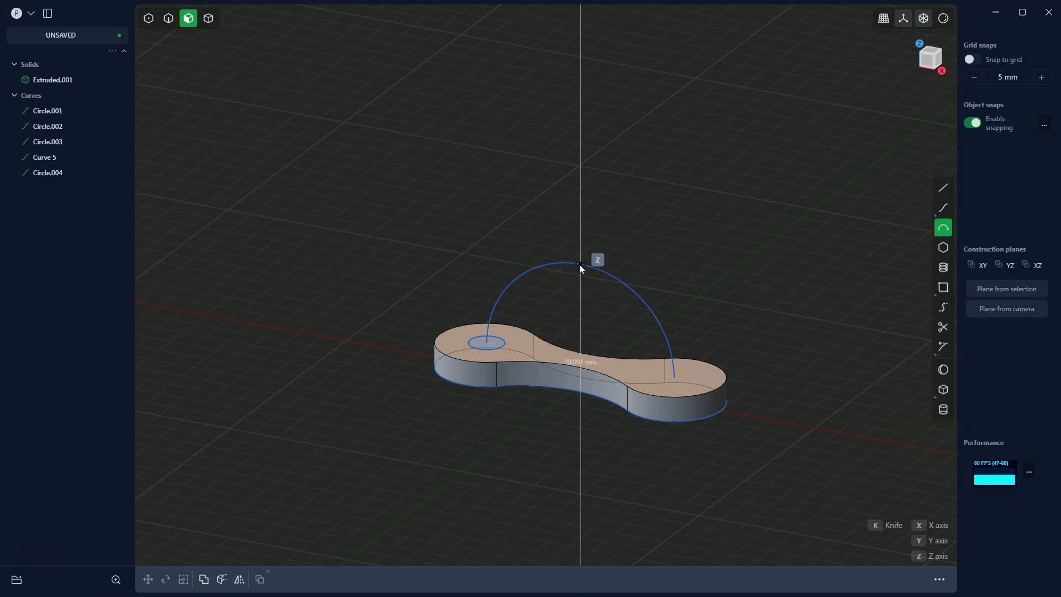
{"action": "type", "text": "20"}
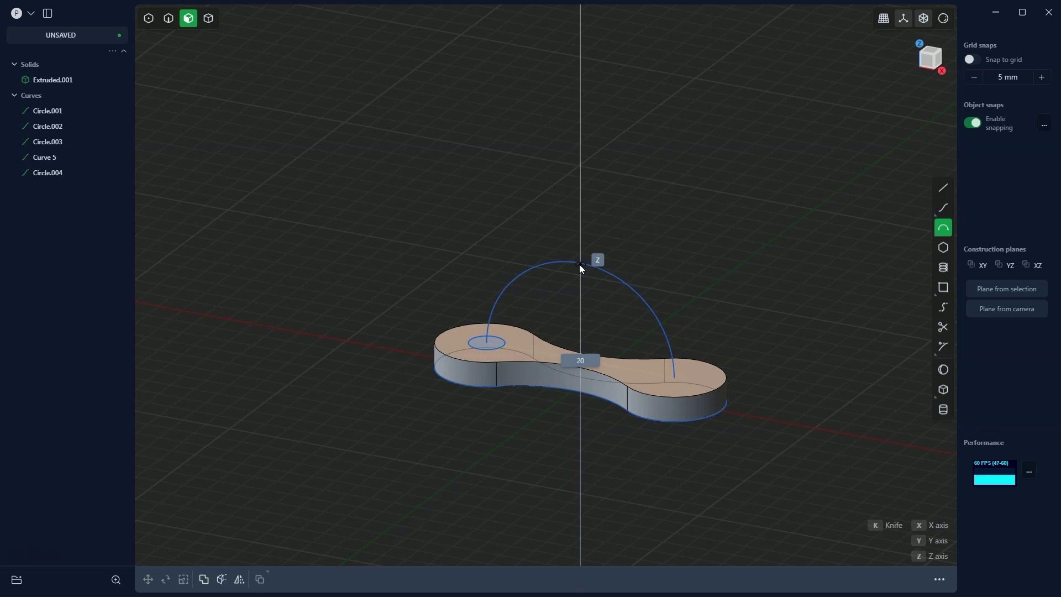
{"action": "key", "text": "Return"}
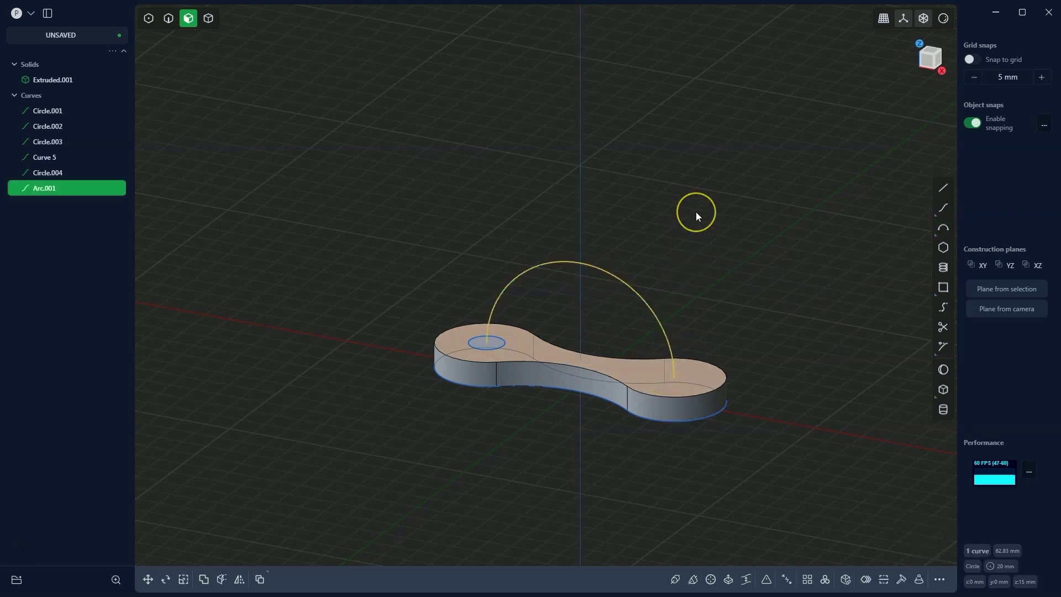
{"action": "left_click", "coordinate": [477, 343]}
{"action": "key", "text": "e"}
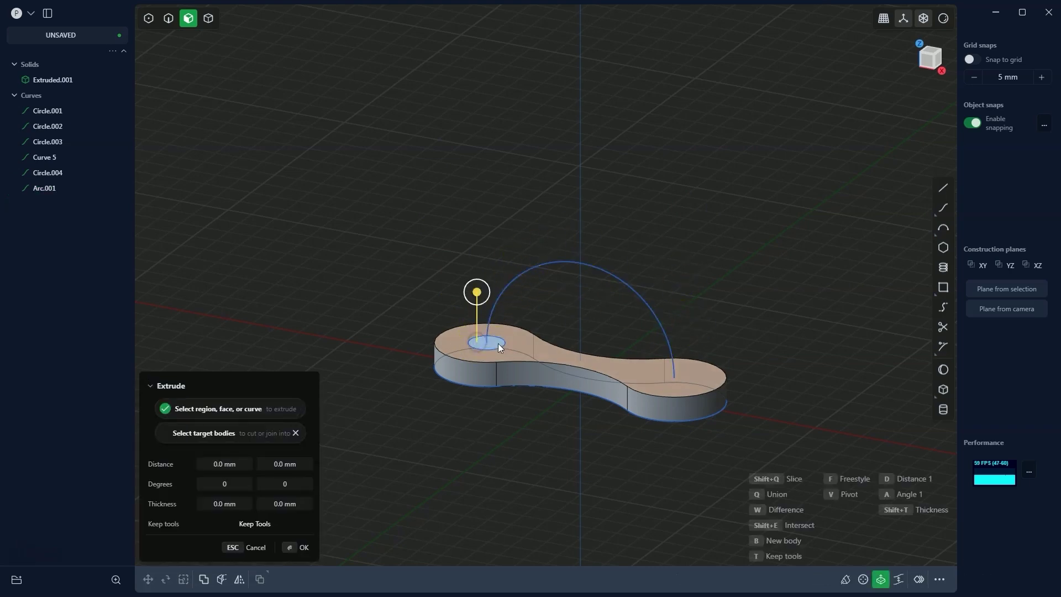
Sweep the small circle along Arc.001 to create the round tube Swept.001.
{"action": "left_click", "coordinate": [845, 579]}
{"action": "left_click", "coordinate": [512, 280]}
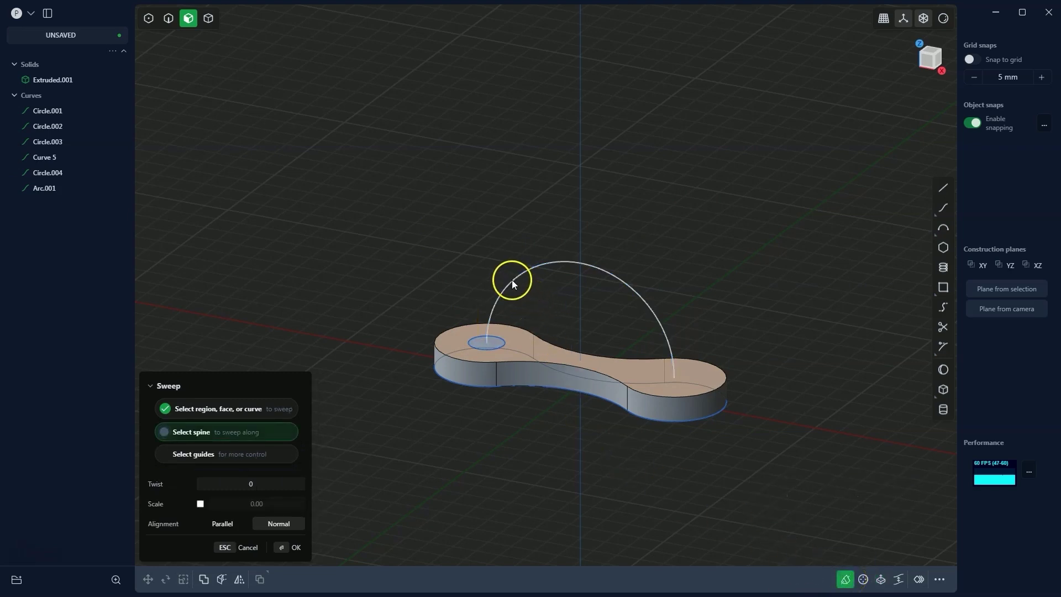
{"action": "left_click", "coordinate": [288, 547]}
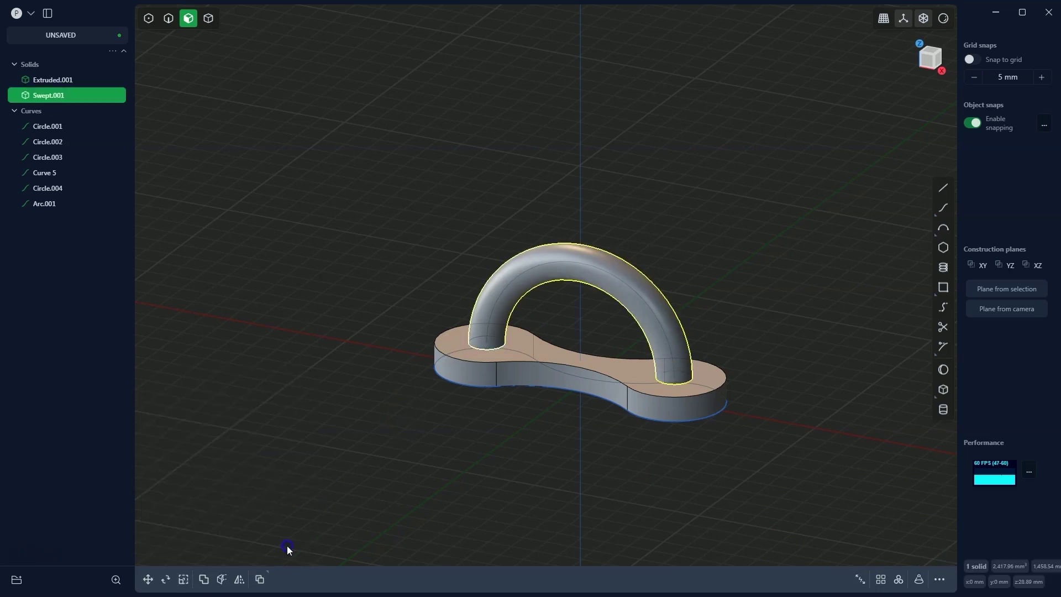
{"action": "left_click", "coordinate": [587, 149]}
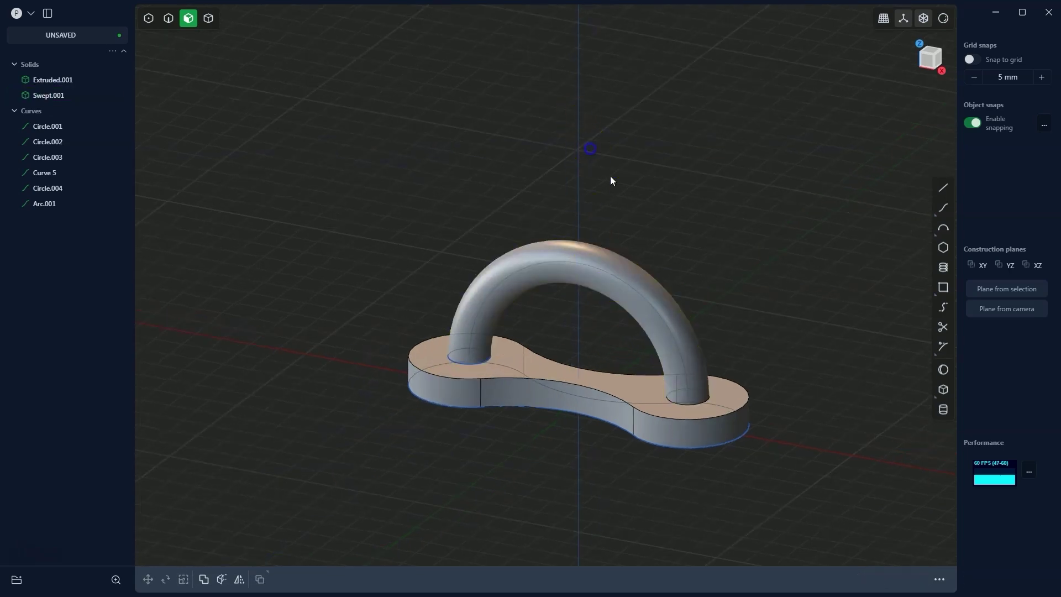
{"action": "right_click_drag", "start_coordinate": [612, 180], "coordinate": [728, 287]}
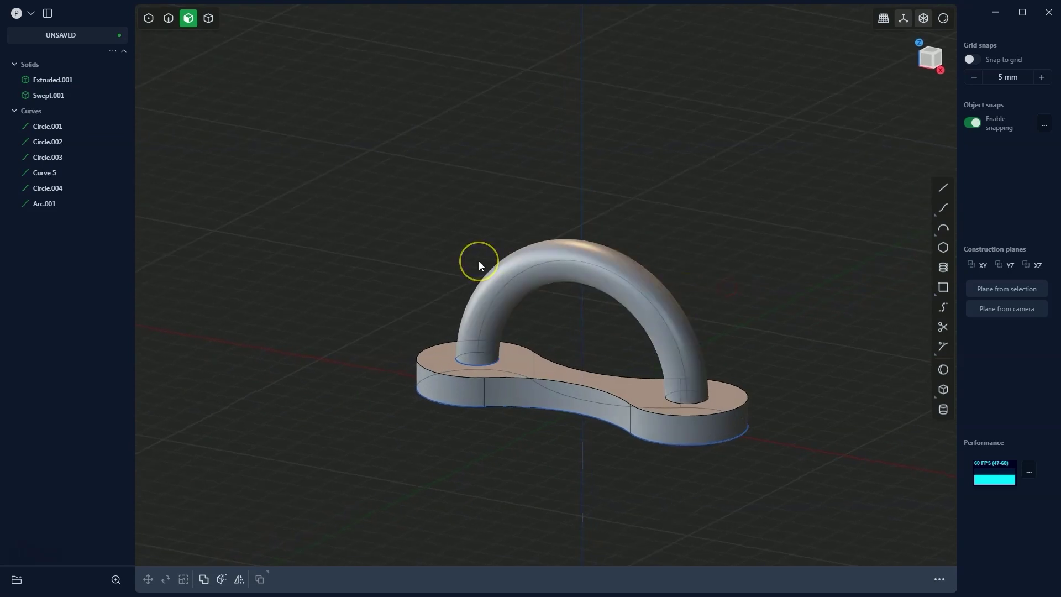
Hide Swept.001, Arc.001, Circle.001–003 and Curve 5, then begin extruding the small circle region.
{"action": "left_click", "coordinate": [55, 95]}
{"action": "left_click", "coordinate": [86, 95]}
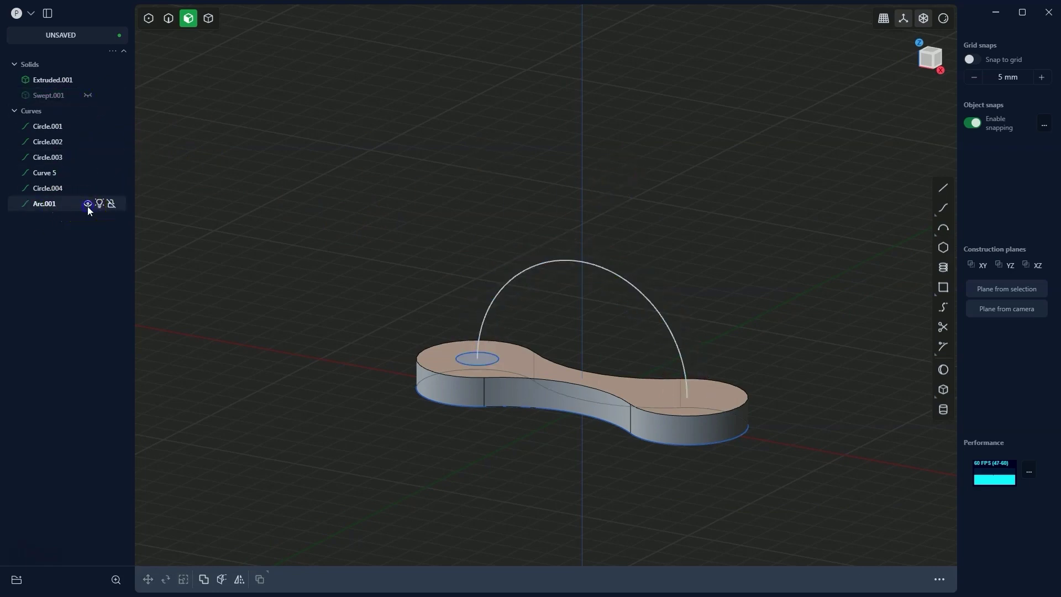
{"action": "left_click", "coordinate": [88, 206]}
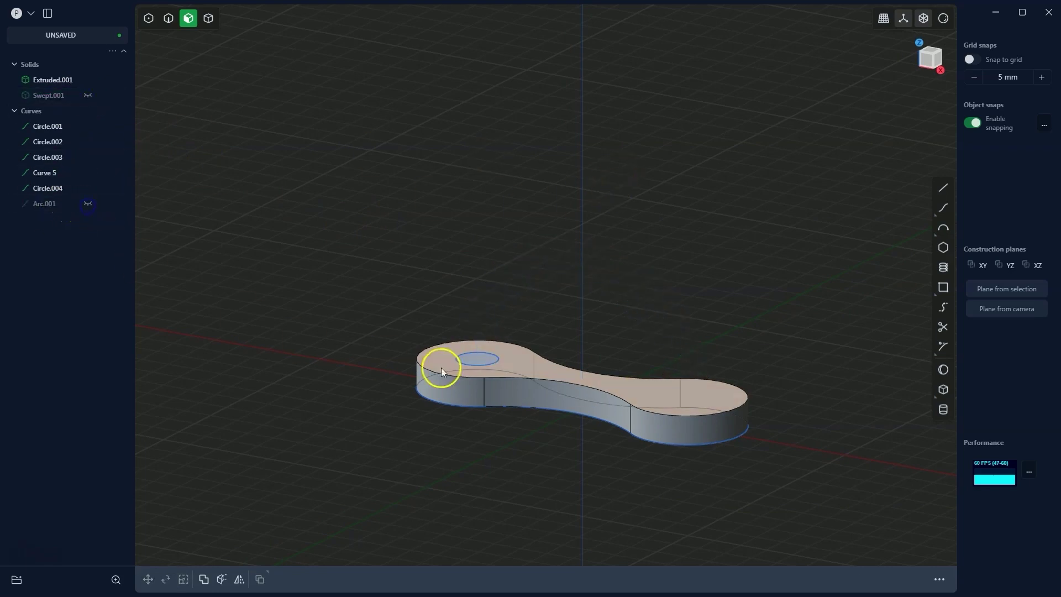
{"action": "left_click", "coordinate": [88, 126]}
{"action": "left_click", "coordinate": [88, 141]}
{"action": "left_click", "coordinate": [88, 157]}
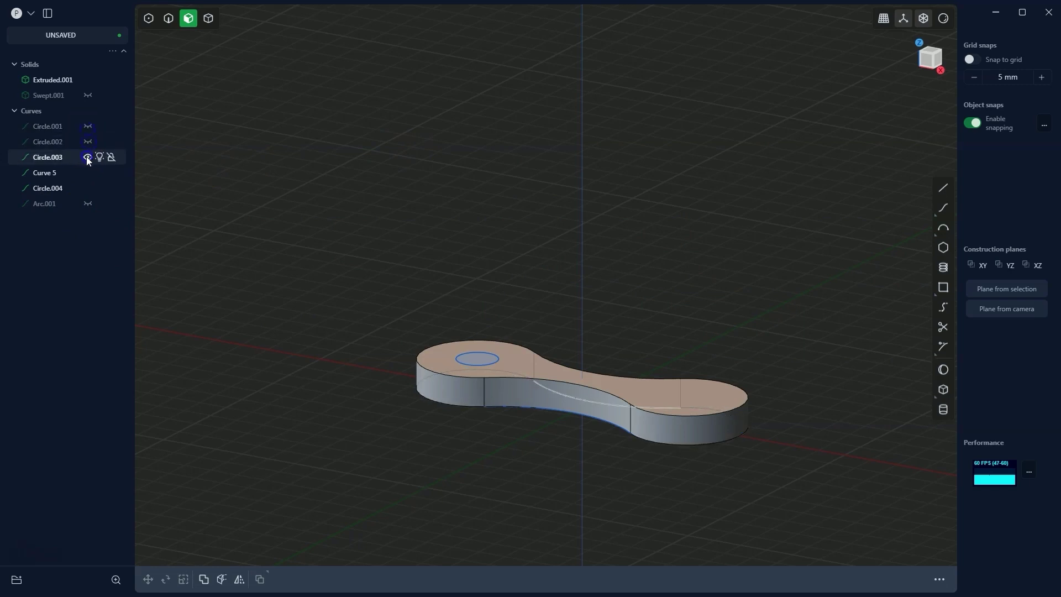
{"action": "left_click", "coordinate": [88, 172]}
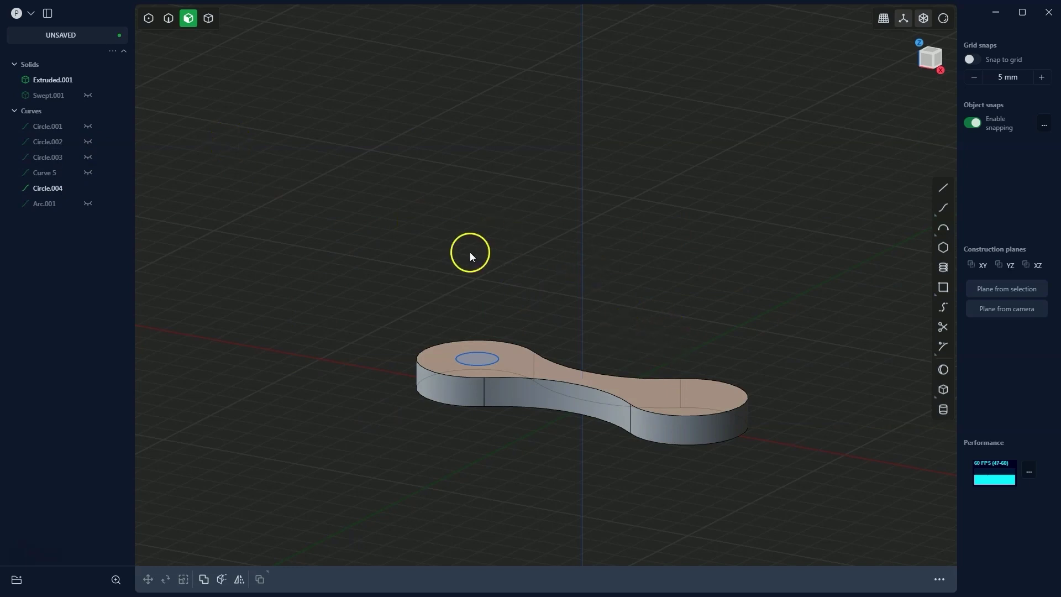
{"action": "left_click", "coordinate": [474, 359]}
{"action": "key", "text": "e"}
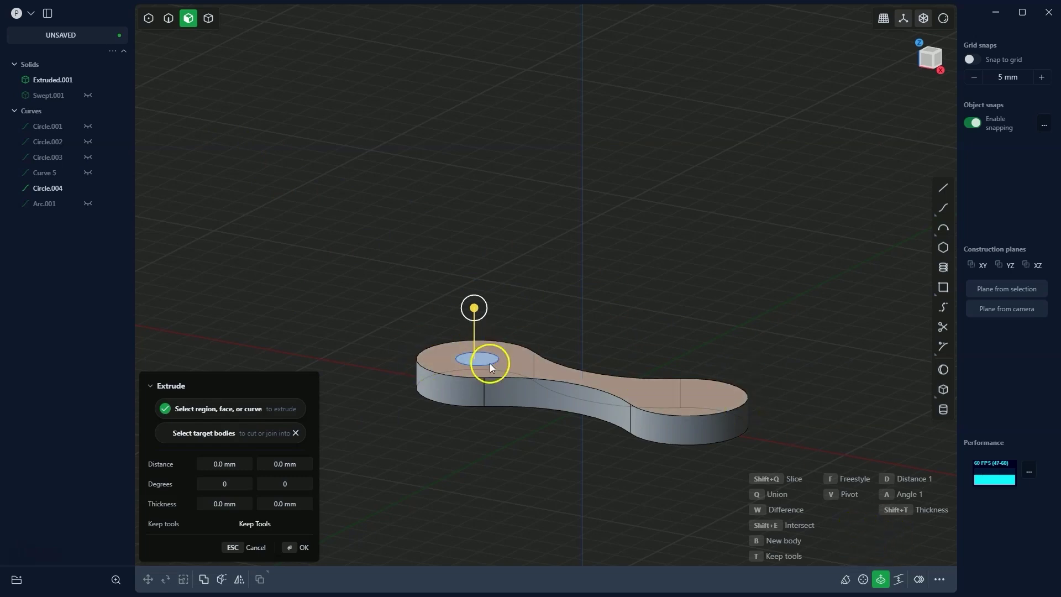
Revolve the small circle 360° about an axis through the plate centre, then also select the plate.
{"action": "left_click", "coordinate": [863, 580]}
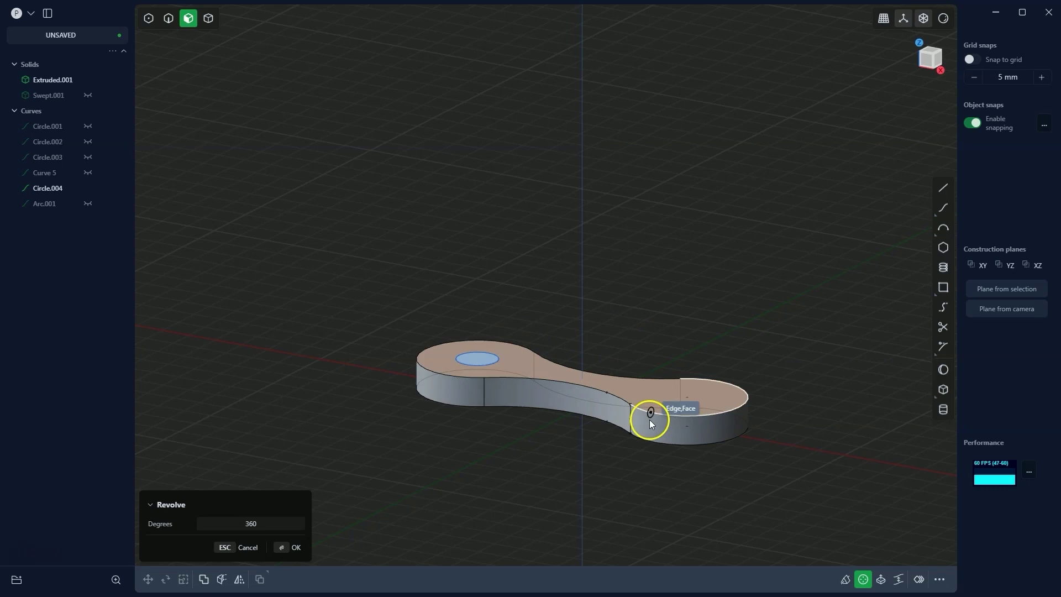
{"action": "left_click", "coordinate": [582, 377]}
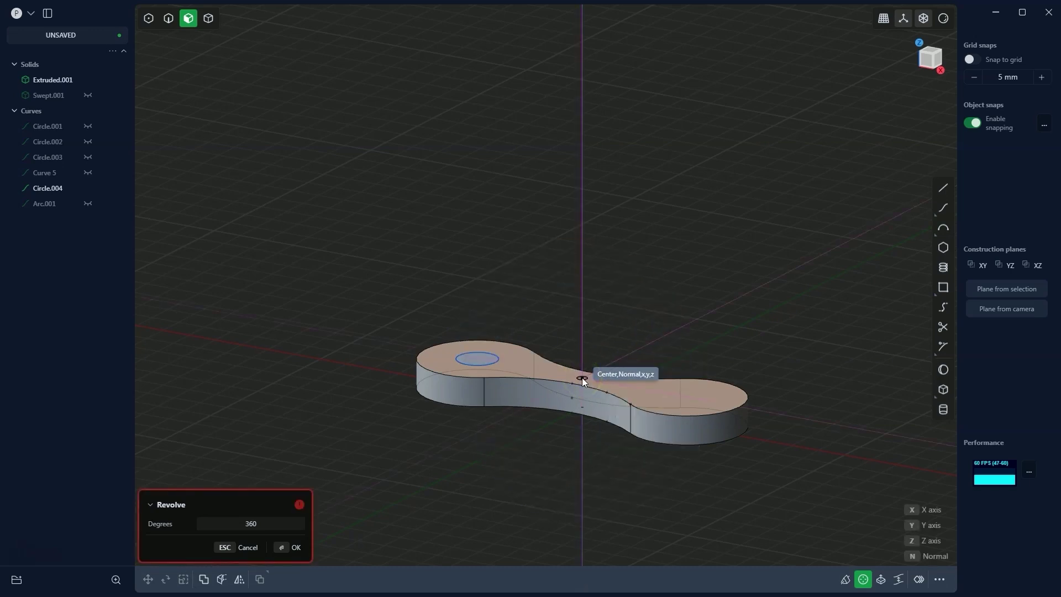
{"action": "left_click", "coordinate": [586, 372]}
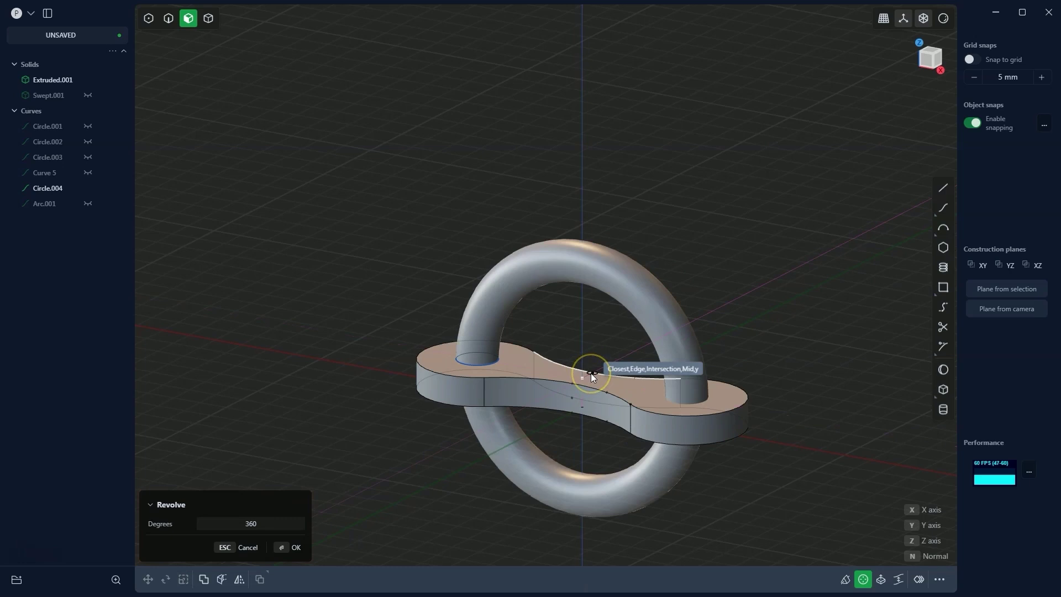
{"action": "scroll", "coordinate": [591, 373], "scroll_direction": "up", "scroll_amount": 5}
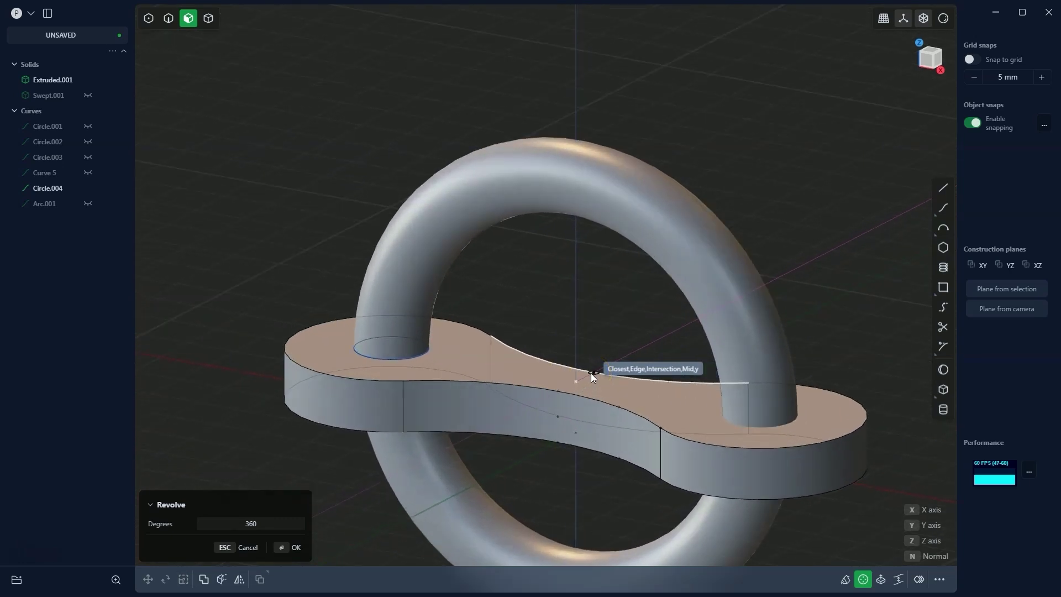
{"action": "left_click", "coordinate": [592, 373]}
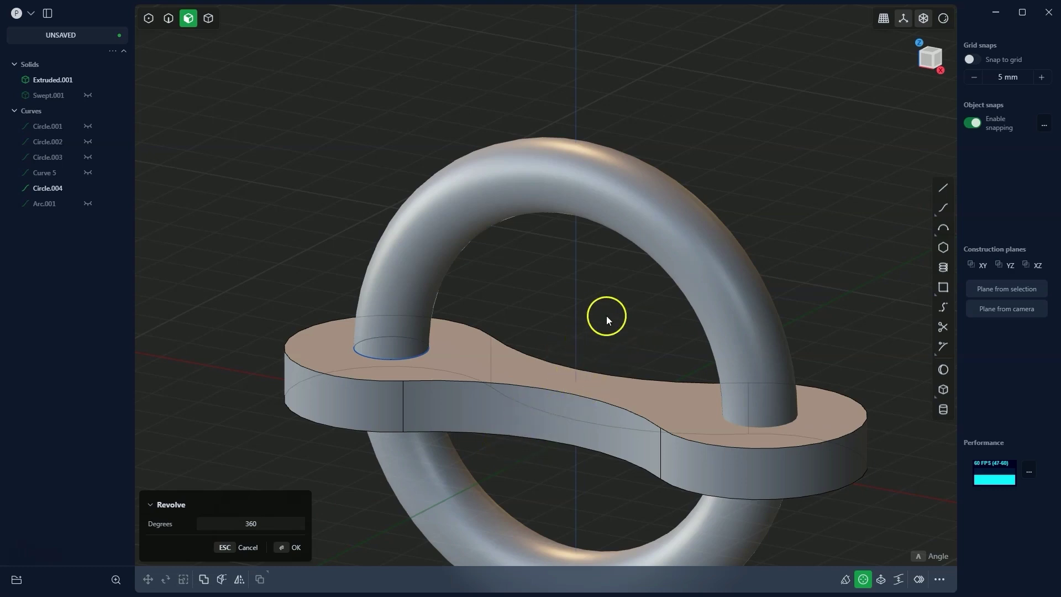
{"action": "scroll", "coordinate": [651, 326], "scroll_direction": "down", "scroll_amount": 5}
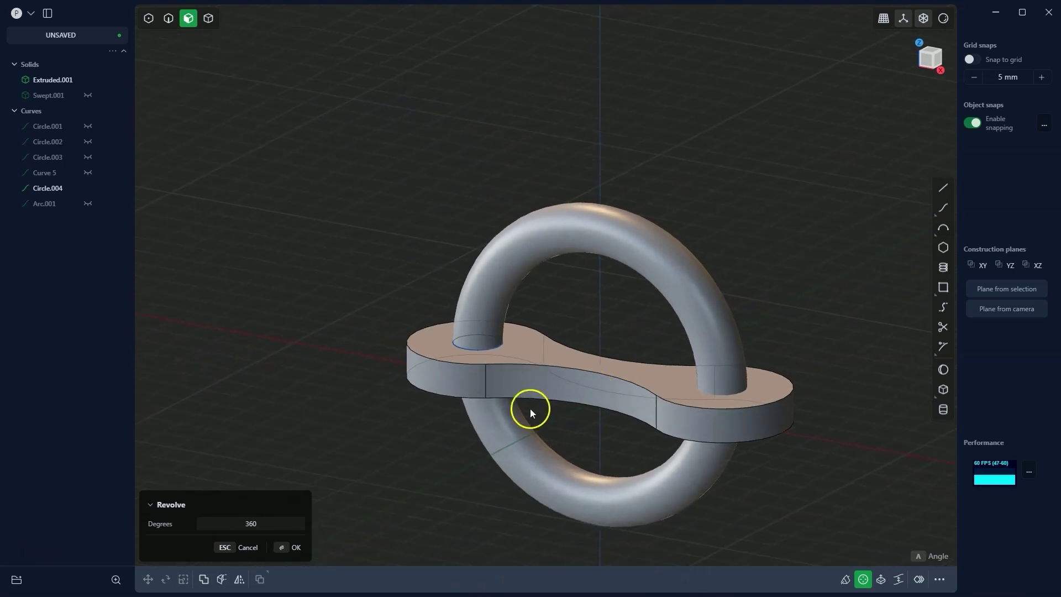
{"action": "left_click", "coordinate": [296, 547]}
{"action": "middle_click_drag", "start_coordinate": [559, 297], "coordinate": [608, 319]}
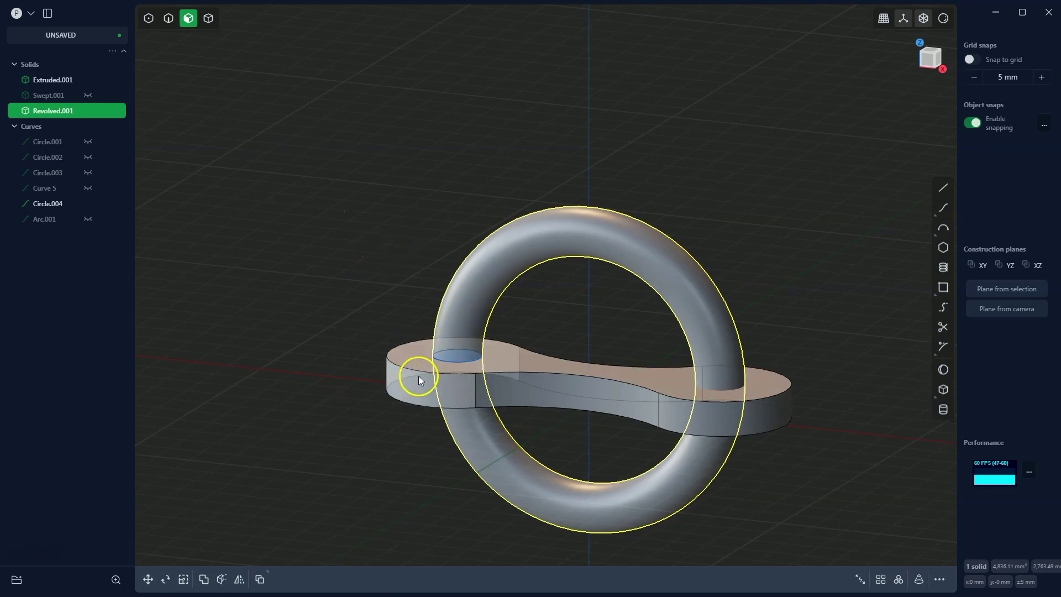
{"action": "left_click", "coordinate": [55, 79], "text": "shift"}
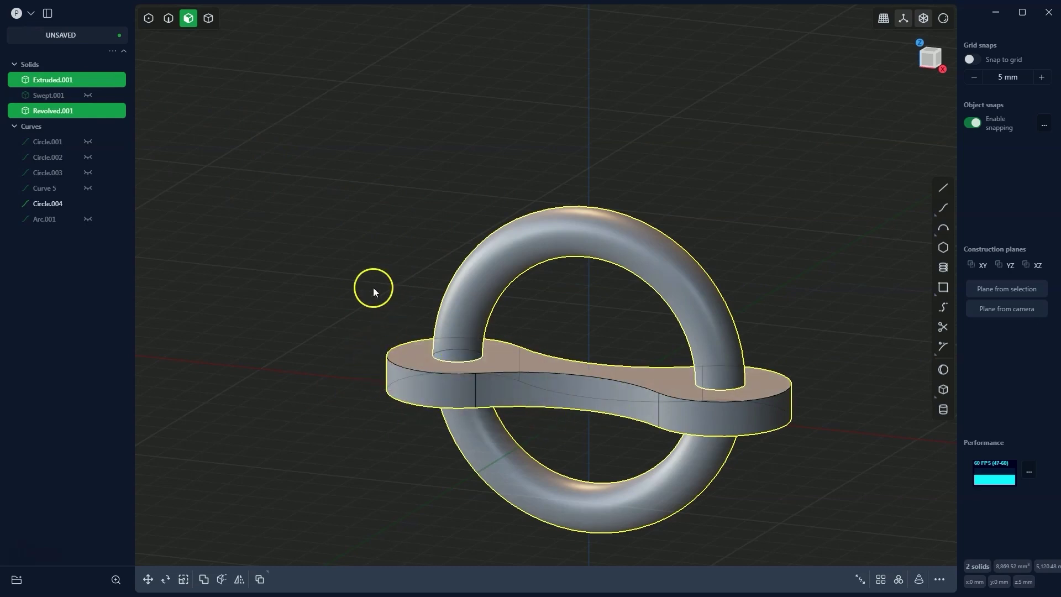
Boolean-slice the plate and ring into five solids: Revolved.001 and Solid 11–14.
{"action": "left_click", "coordinate": [204, 580]}
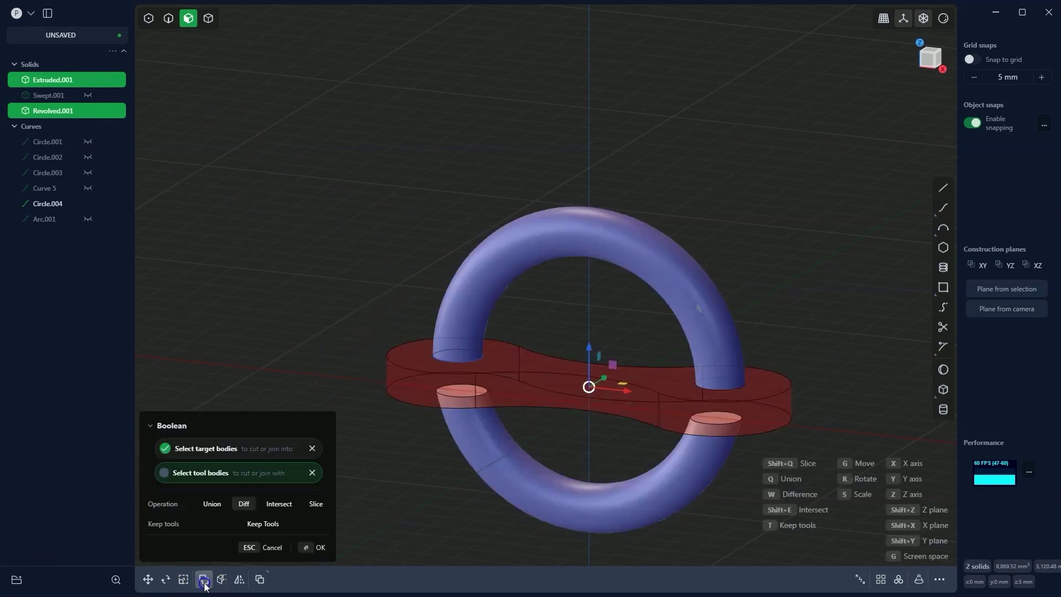
{"action": "left_click", "coordinate": [257, 524]}
{"action": "left_click", "coordinate": [285, 506]}
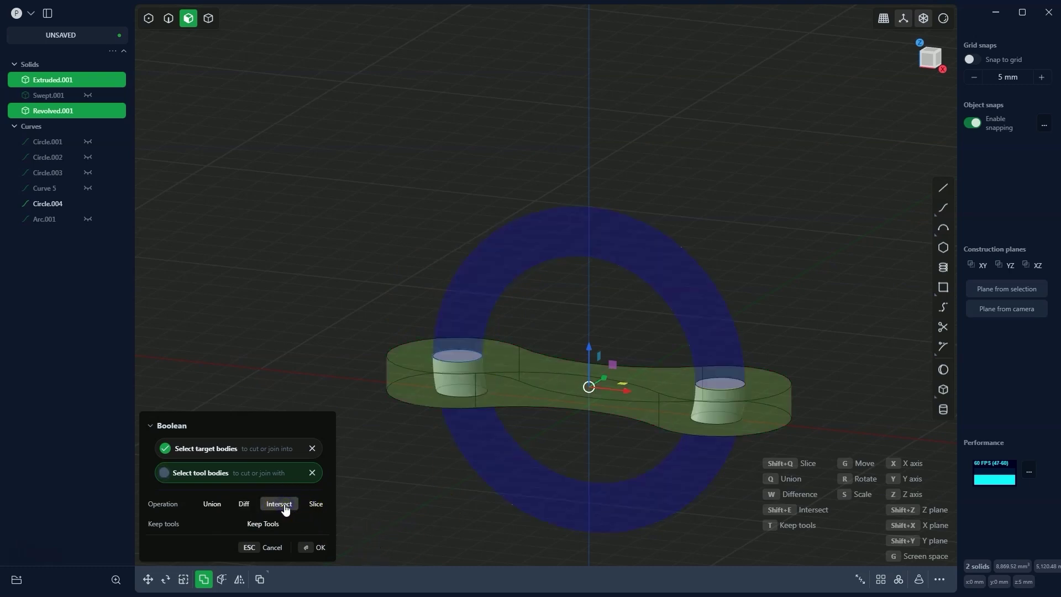
{"action": "left_click", "coordinate": [407, 426]}
{"action": "left_click", "coordinate": [318, 512]}
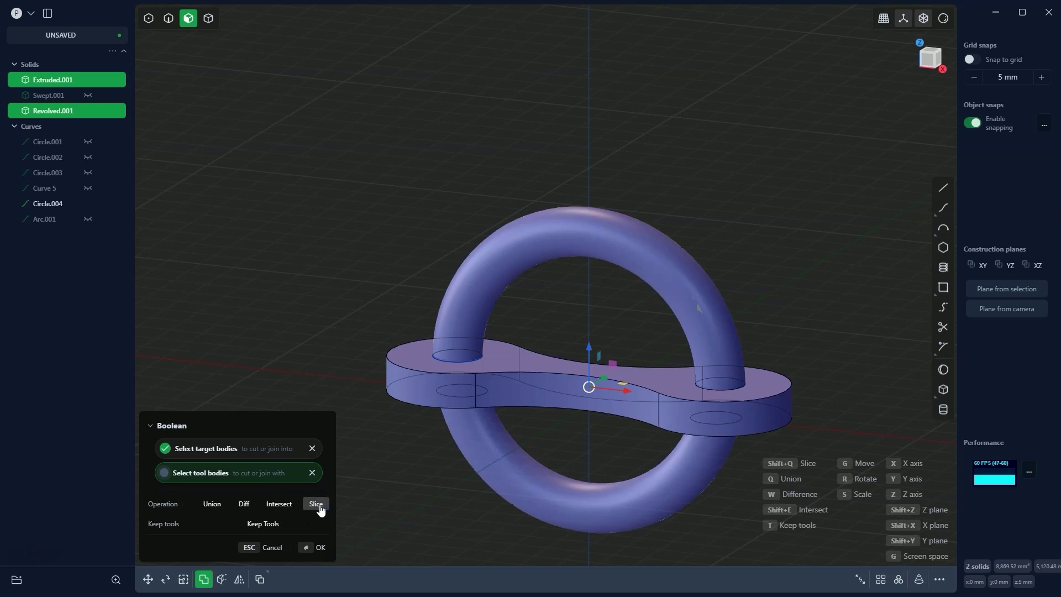
{"action": "left_click", "coordinate": [320, 548]}
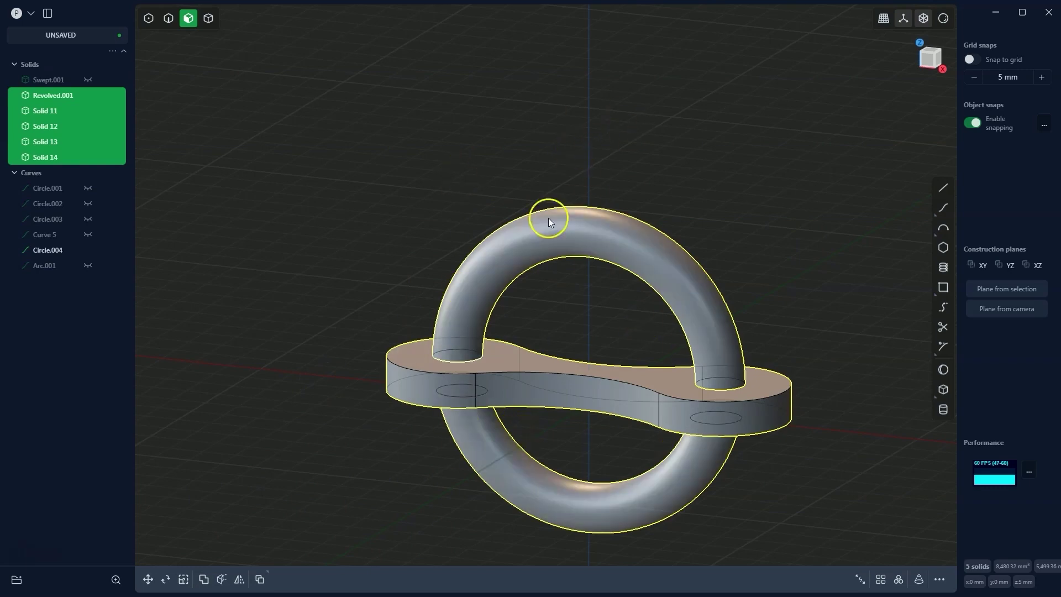
{"action": "left_click", "coordinate": [85, 101]}
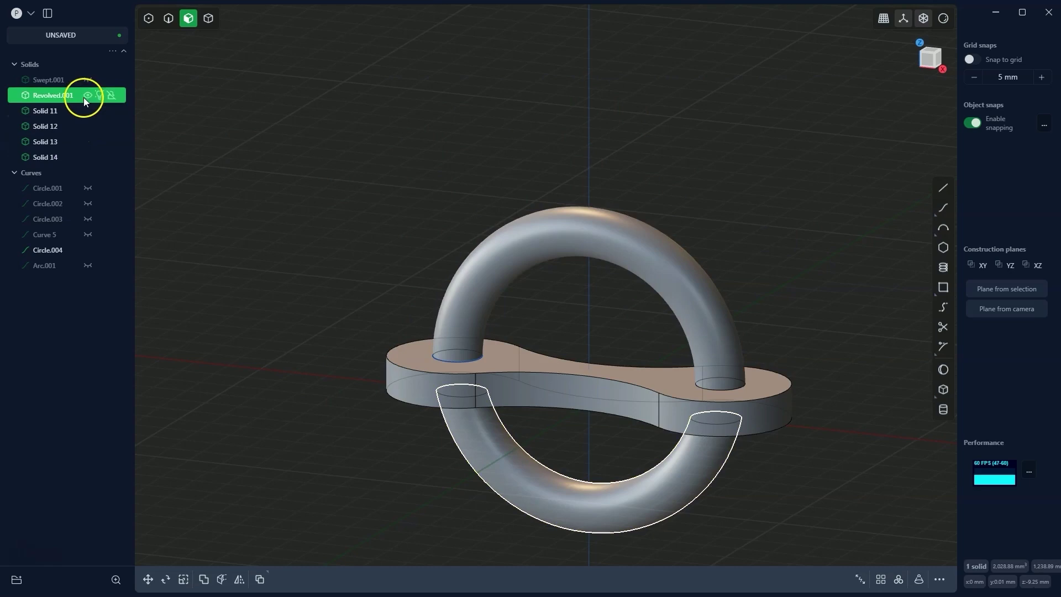
{"action": "left_click", "coordinate": [87, 95]}
{"action": "left_click", "coordinate": [87, 111]}
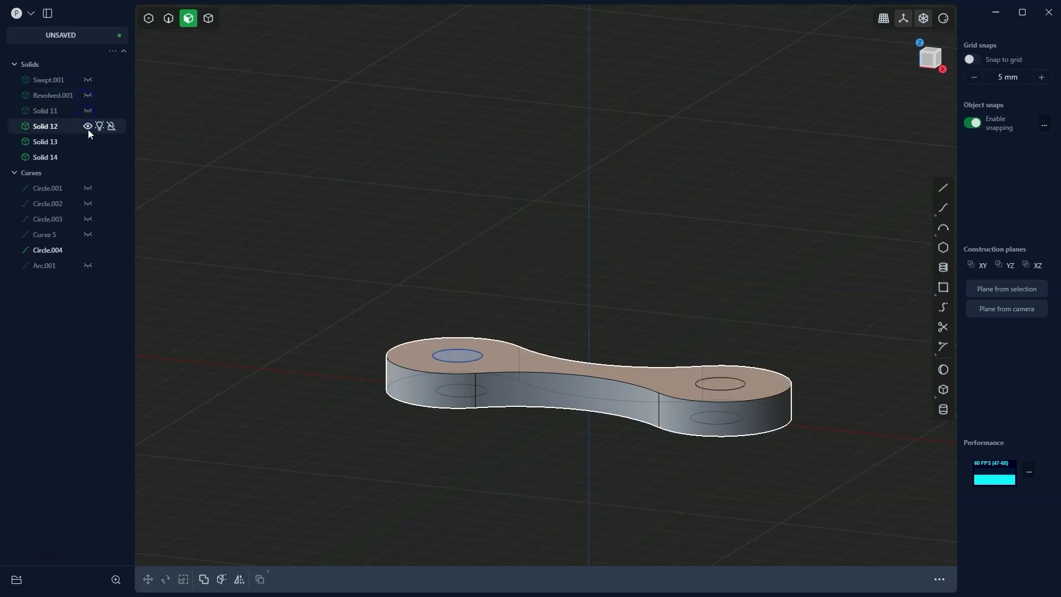
{"action": "left_click", "coordinate": [87, 126]}
{"action": "left_click", "coordinate": [87, 141]}
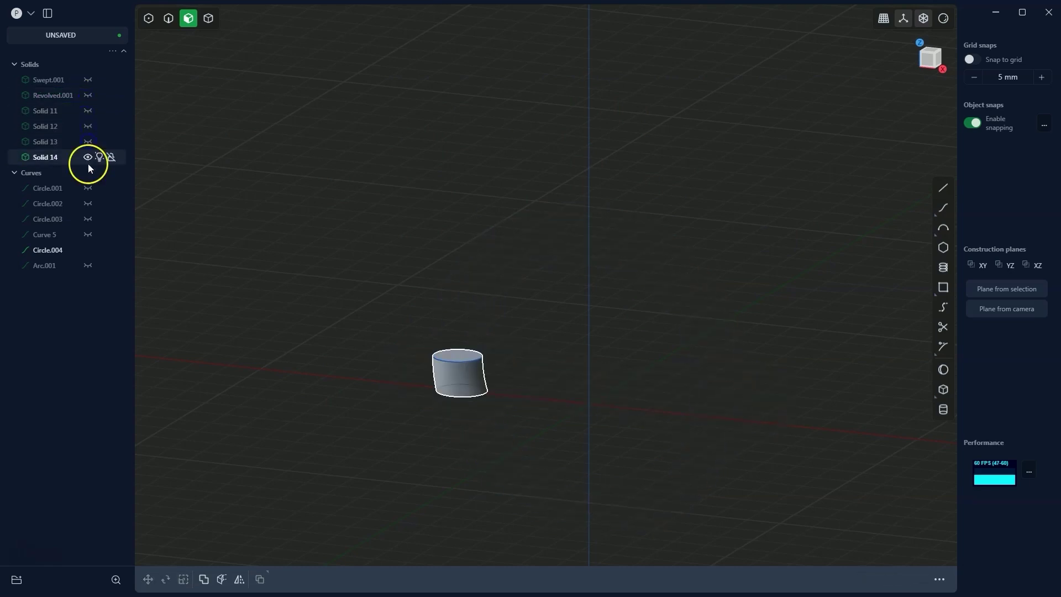
{"action": "left_click", "coordinate": [88, 157]}
{"action": "middle_click_drag", "start_coordinate": [221, 288], "coordinate": [268, 315]}
{"action": "left_click", "coordinate": [87, 157]}
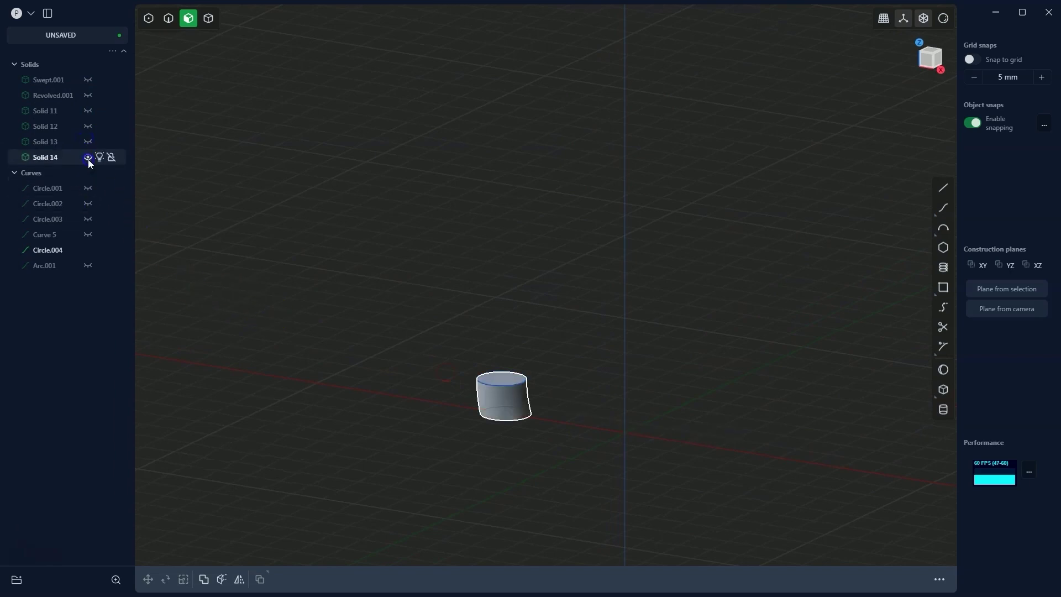
{"action": "left_click", "coordinate": [87, 141]}
{"action": "left_click", "coordinate": [87, 126]}
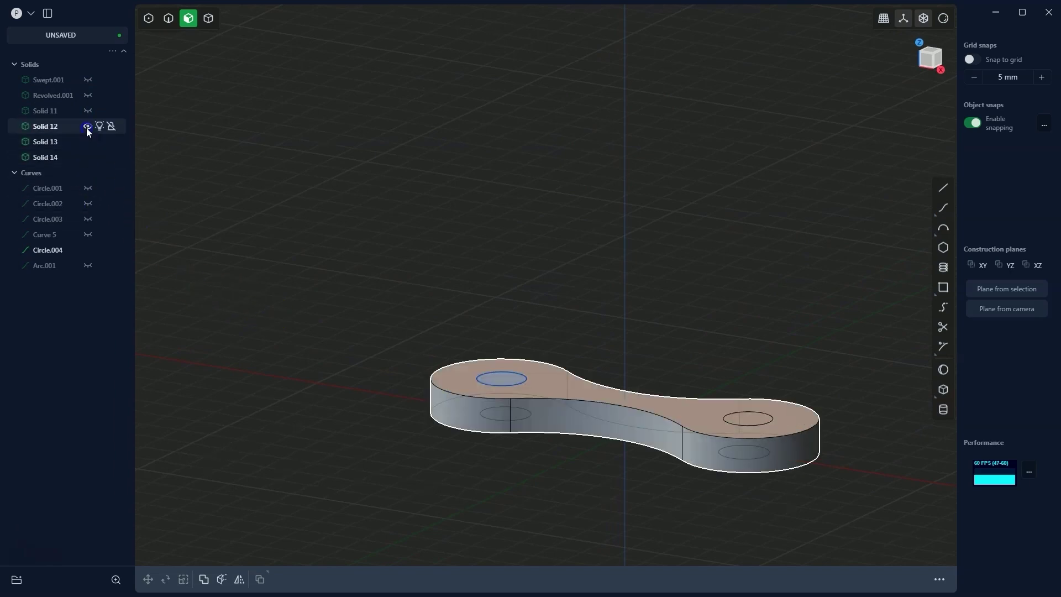
{"action": "left_click", "coordinate": [88, 111]}
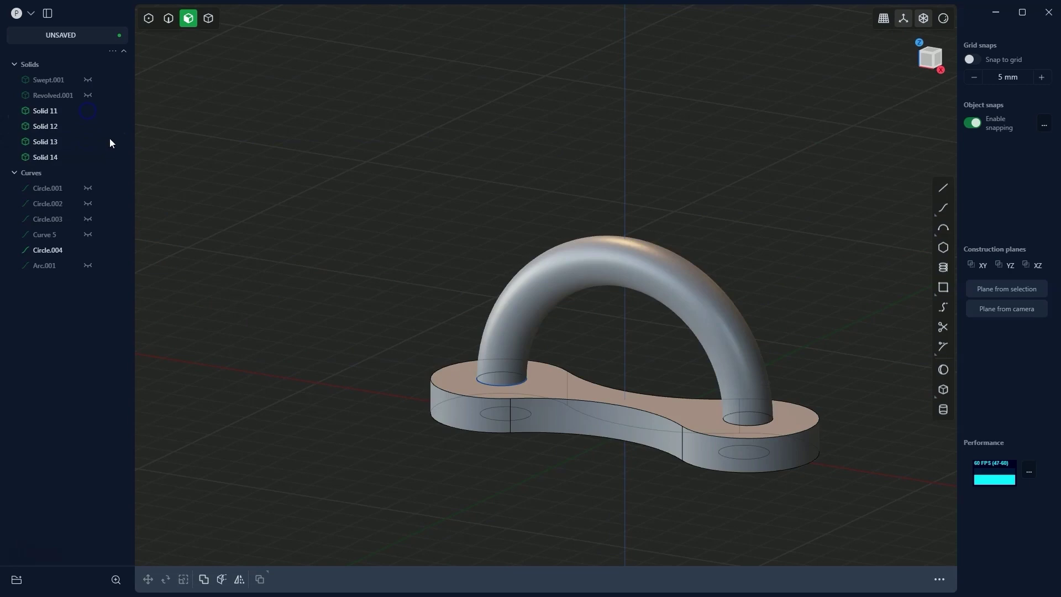
{"action": "left_click", "coordinate": [88, 95]}
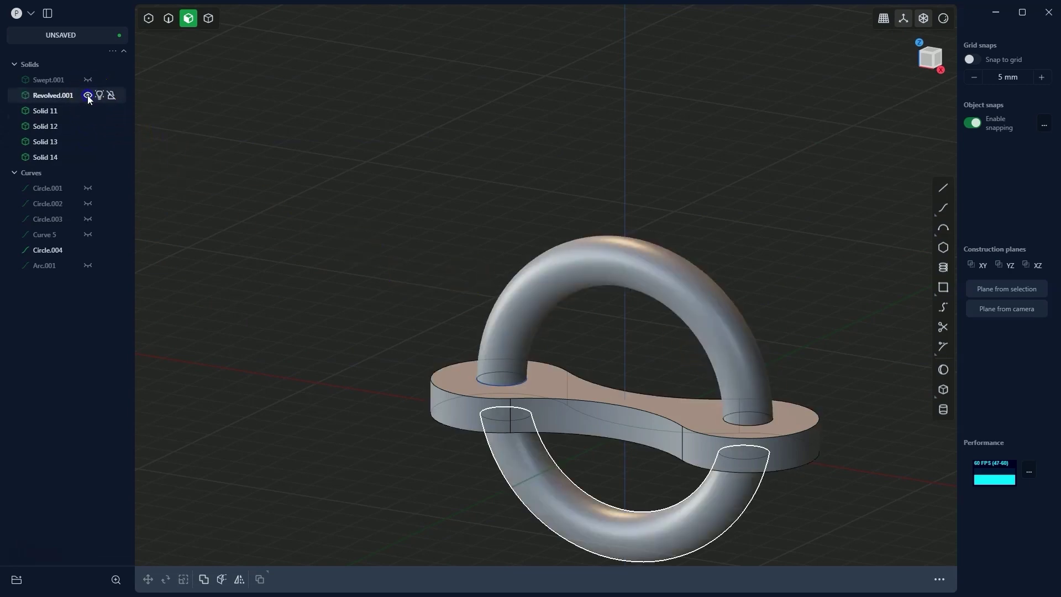
{"action": "left_click", "coordinate": [88, 79]}
{"action": "right_click_drag", "start_coordinate": [332, 205], "coordinate": [552, 328]}
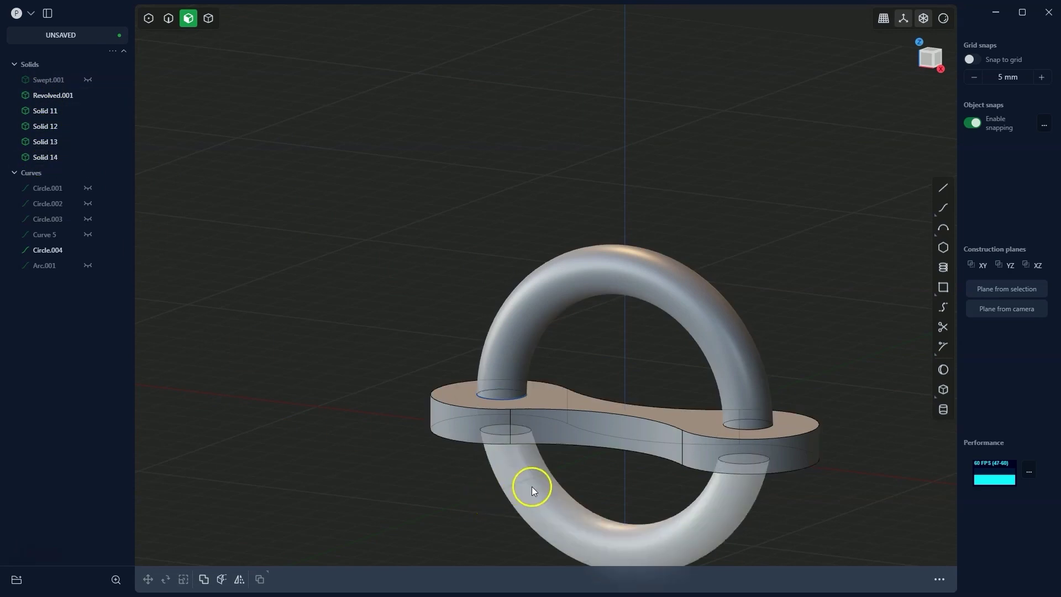
Delete the lower half-ring Revolved.001 and select Solid 11 through Solid 14.
{"action": "left_click", "coordinate": [213, 19]}
{"action": "left_click", "coordinate": [525, 483]}
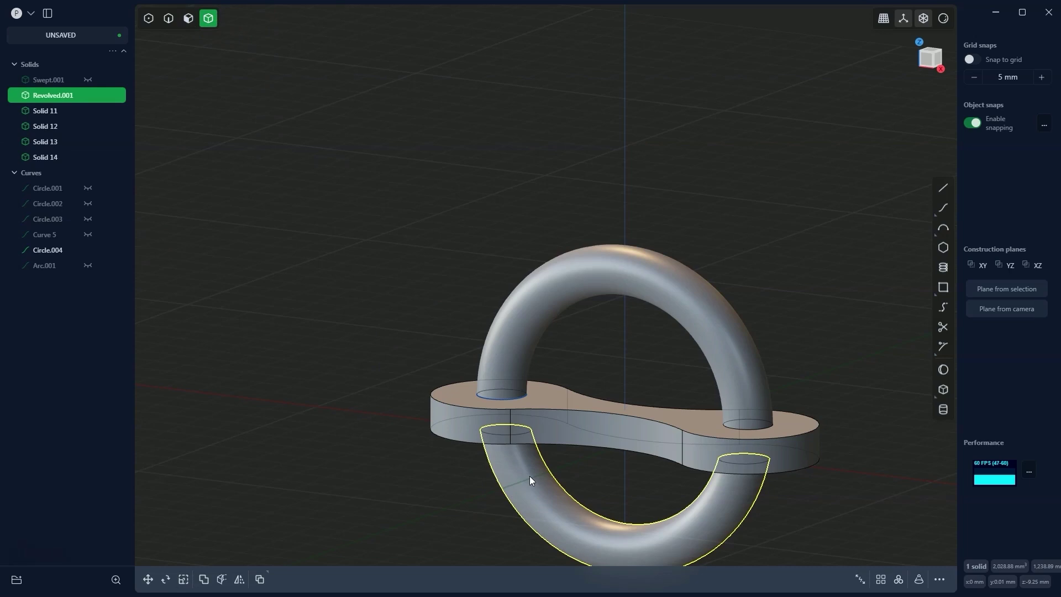
{"action": "key", "text": "Delete"}
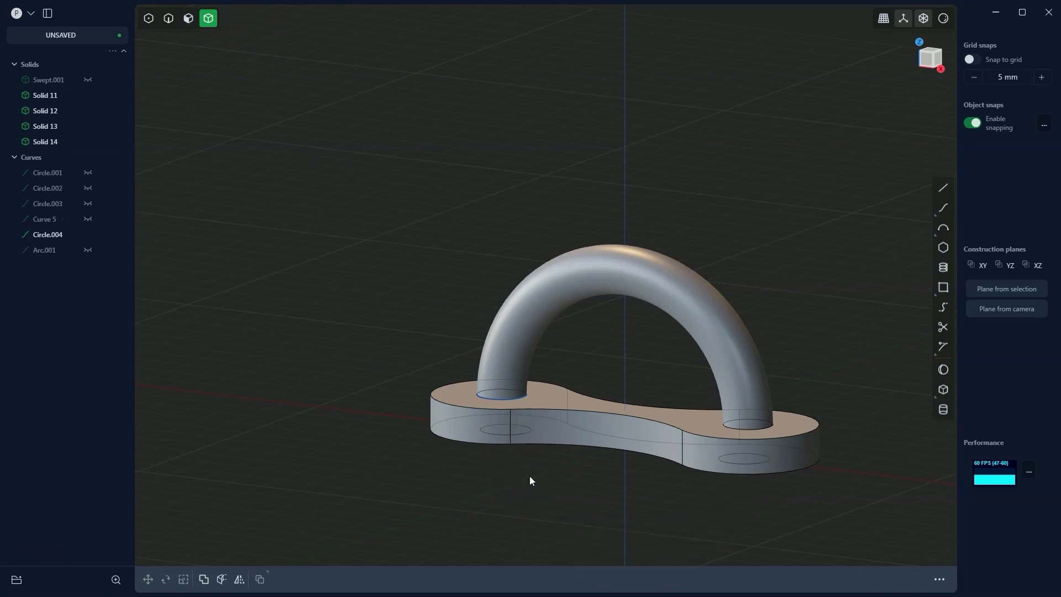
{"action": "left_click", "coordinate": [53, 97]}
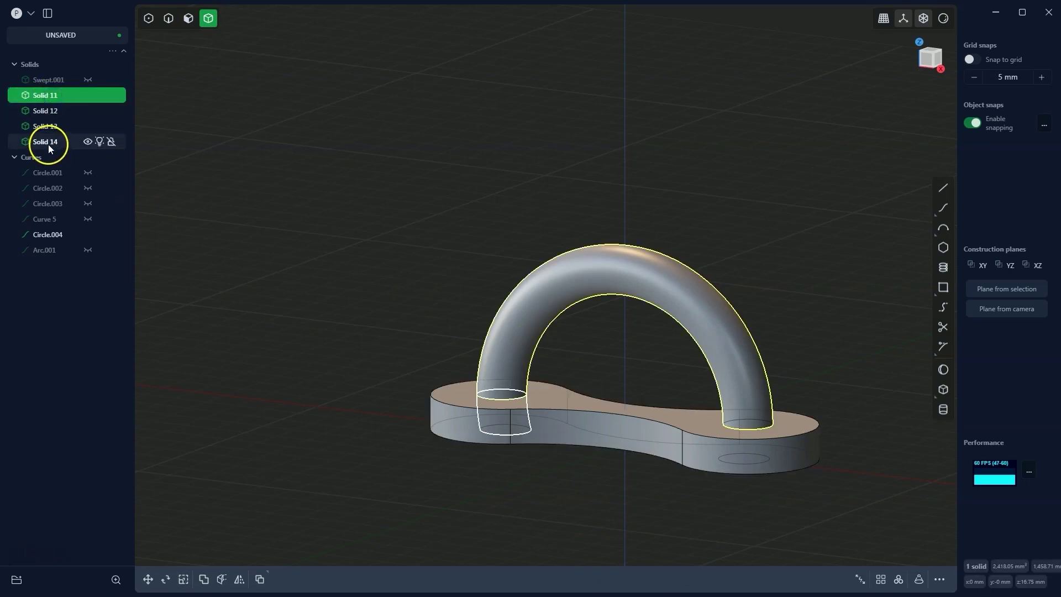
{"action": "left_click", "coordinate": [46, 142], "text": "shift"}
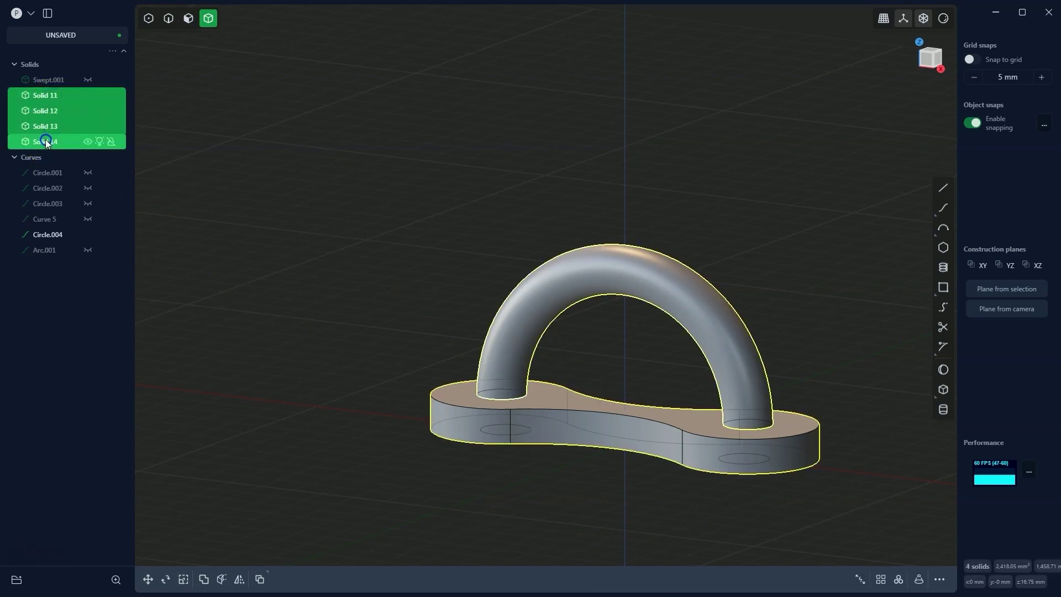
Box-select the four solids, union them into Solid 11, and hide Circle.004.
{"action": "left_click", "coordinate": [363, 284]}
{"action": "left_click_drag", "start_coordinate": [294, 131], "coordinate": [900, 532]}
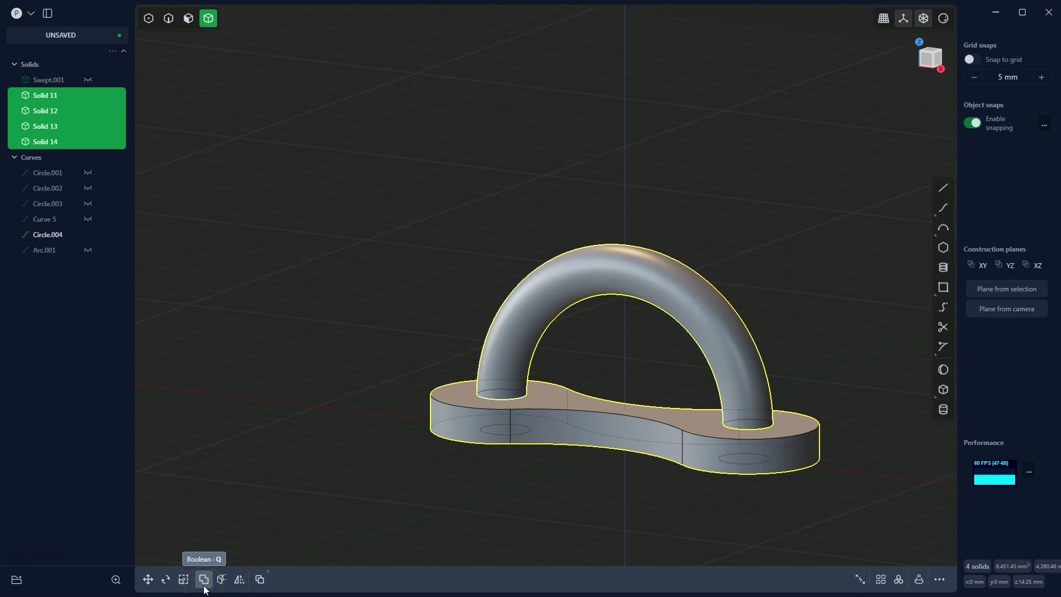
{"action": "key", "text": "q"}
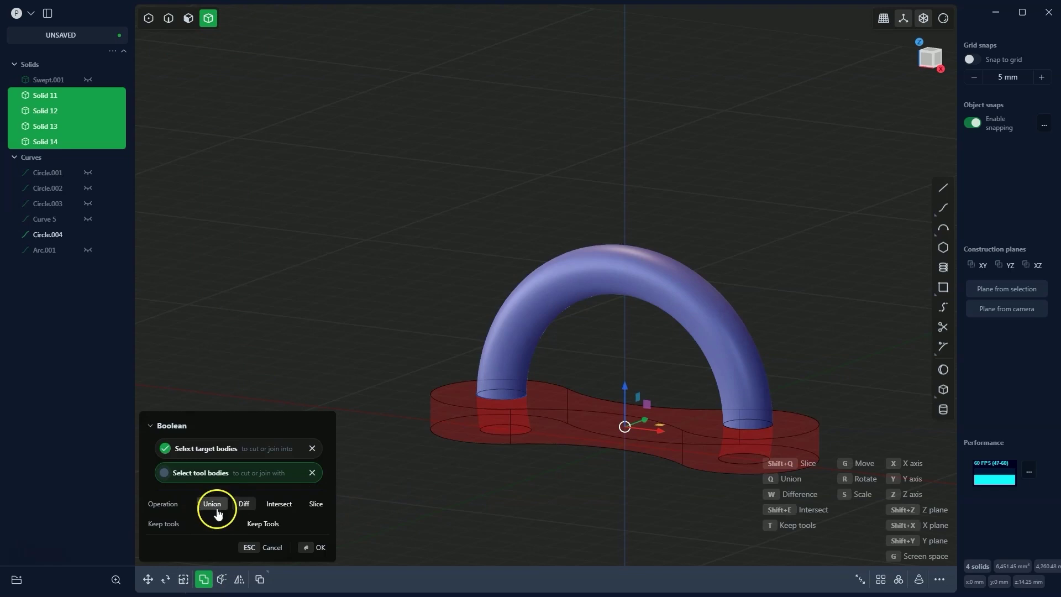
{"action": "left_click", "coordinate": [774, 480]}
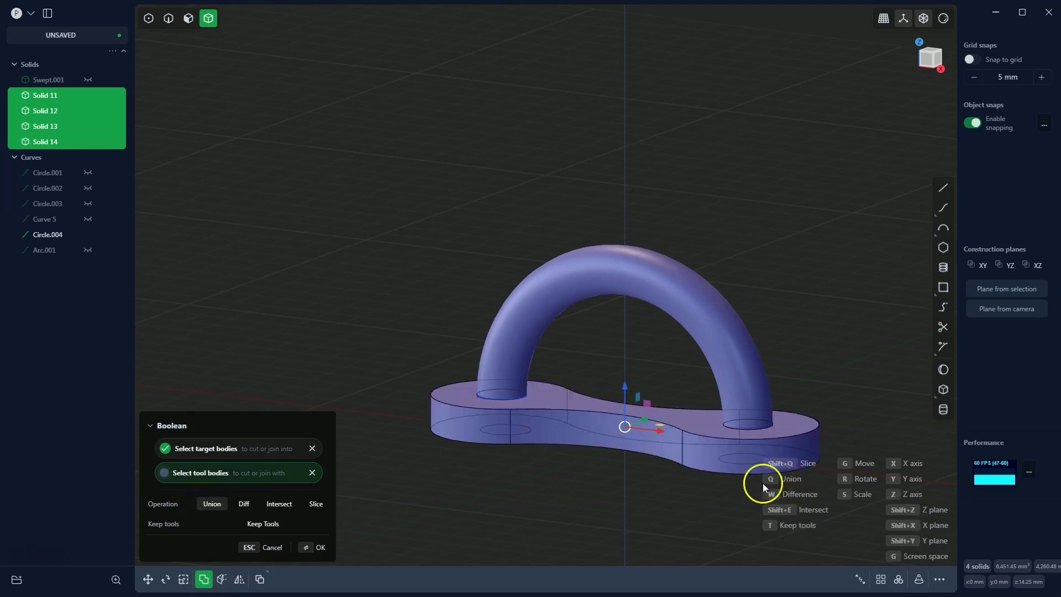
{"action": "right_click", "coordinate": [642, 496]}
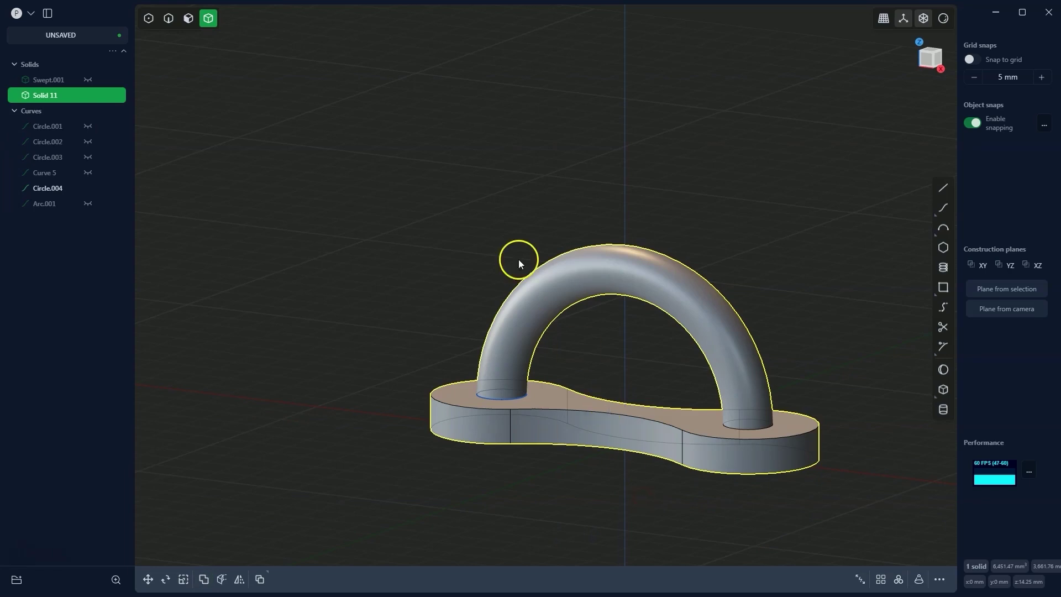
{"action": "right_click_drag", "start_coordinate": [606, 293], "coordinate": [662, 318]}
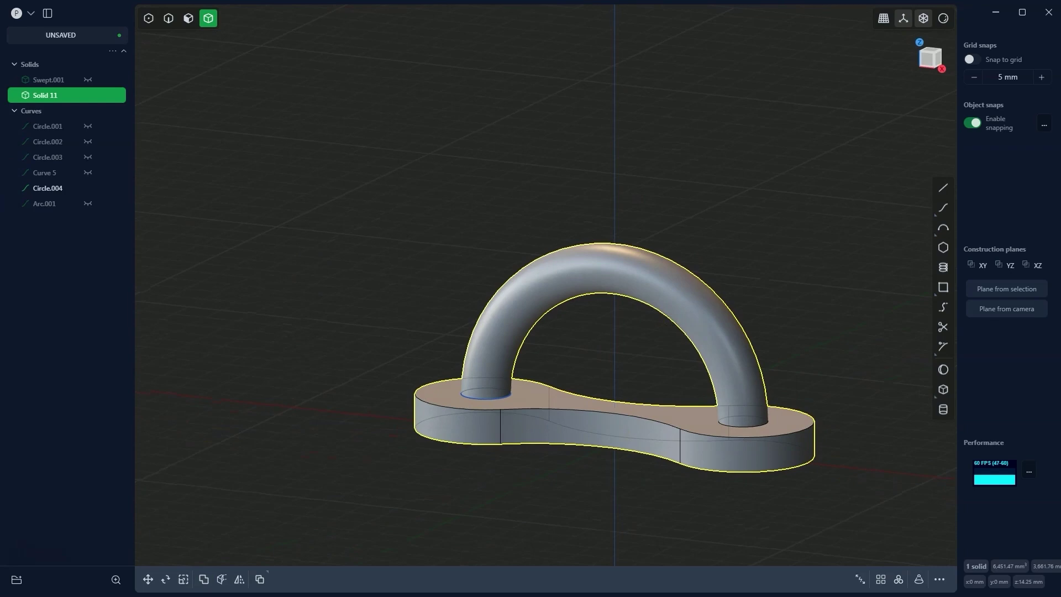
{"action": "left_click", "coordinate": [87, 188]}
{"action": "key", "text": "Escape"}
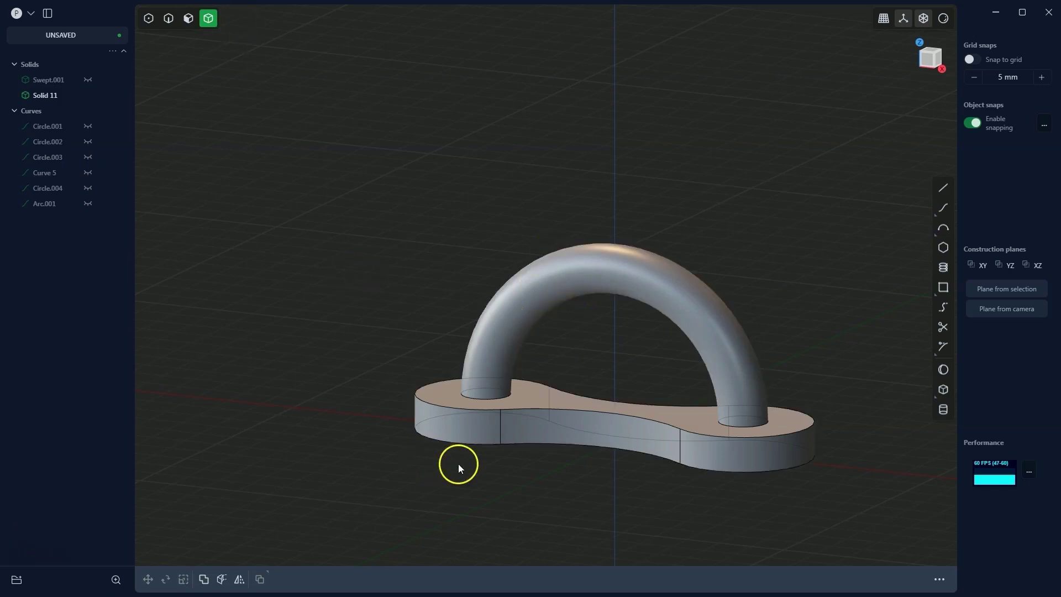
Fillet the edges of Solid 11 with a 1.11 mm radius.
{"action": "left_click", "coordinate": [547, 284]}
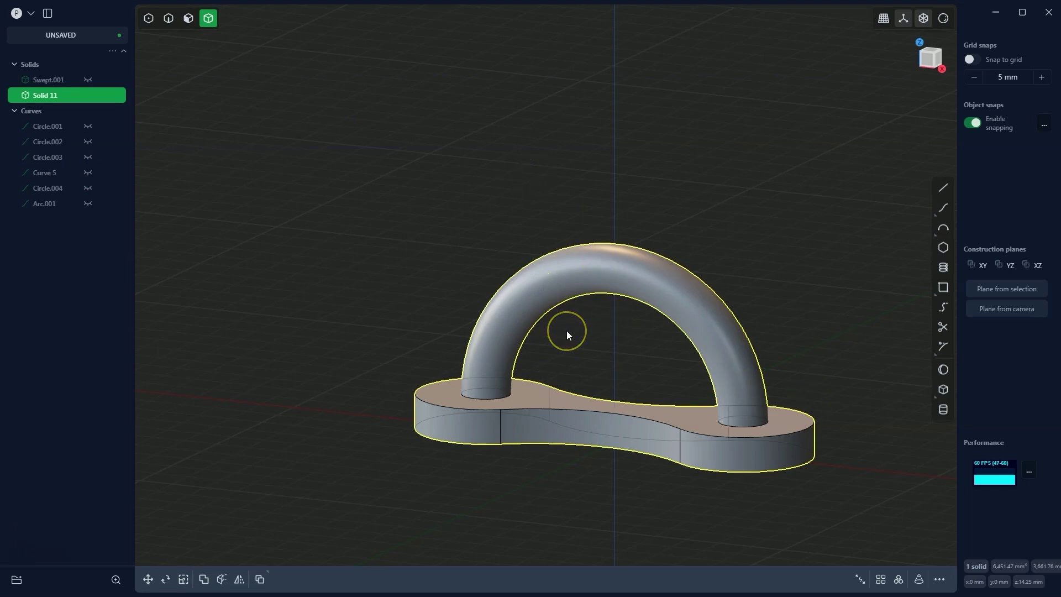
{"action": "key", "text": "f"}
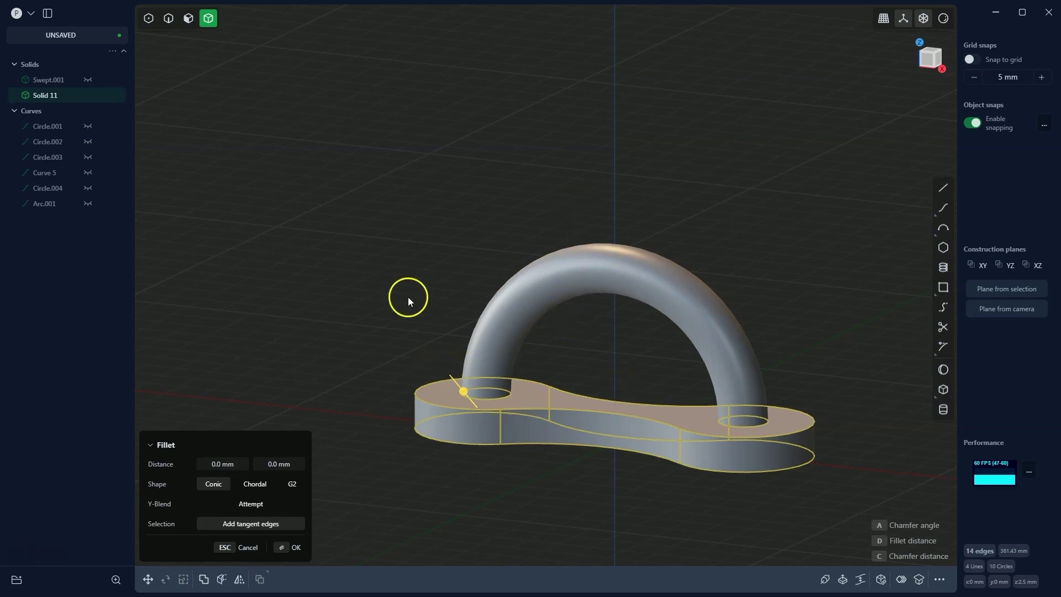
{"action": "left_click_drag", "start_coordinate": [464, 390], "coordinate": [457, 390]}
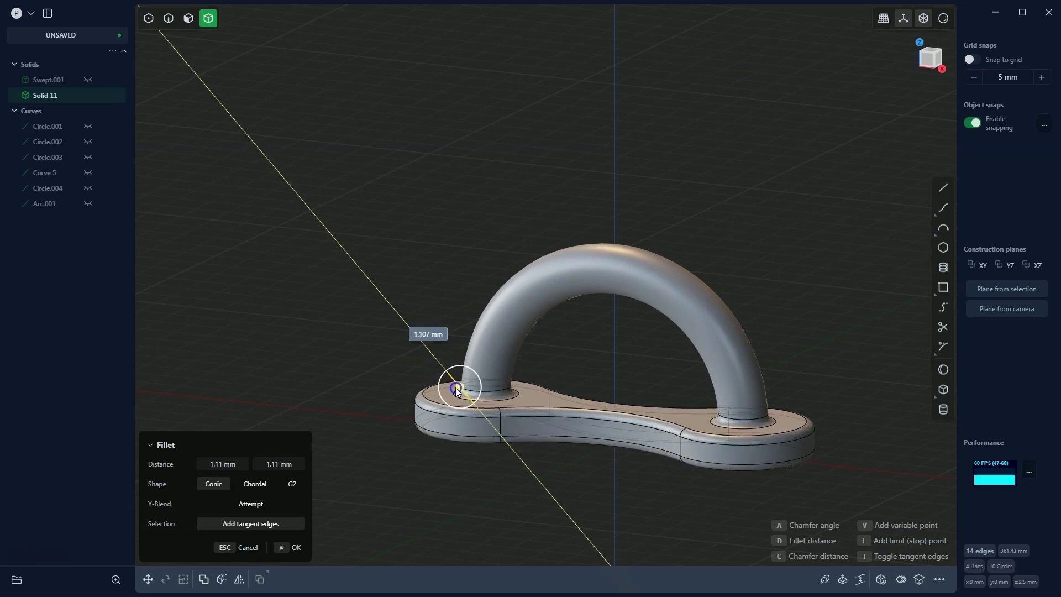
{"action": "left_click", "coordinate": [291, 548]}
{"action": "left_click", "coordinate": [415, 214]}
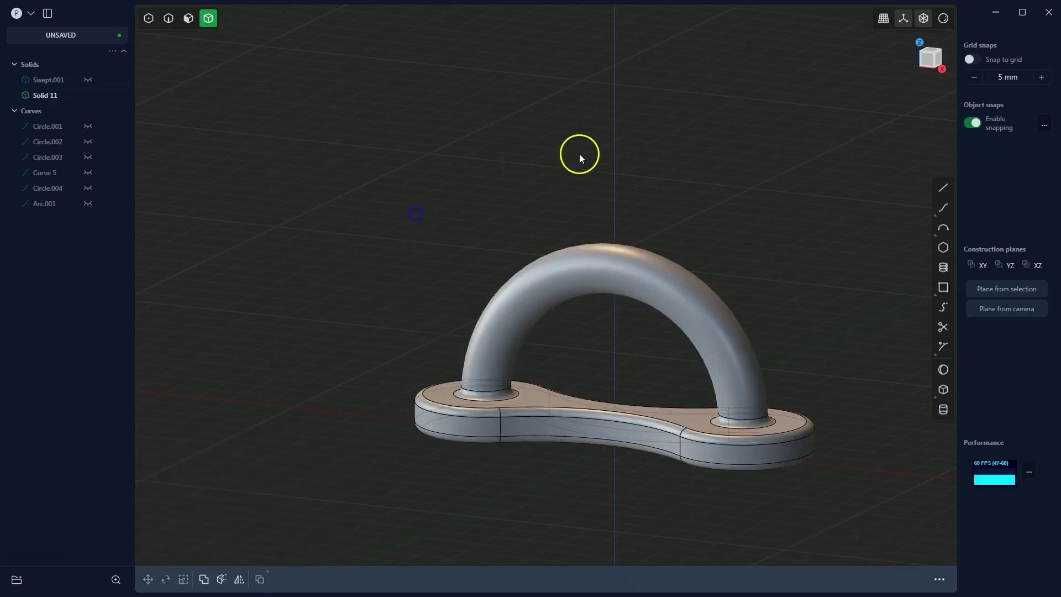
{"action": "middle_click_drag", "start_coordinate": [580, 158], "coordinate": [851, 40]}
Hide the grid and axis lines and apply a different viewport material.
{"action": "left_click", "coordinate": [905, 19]}
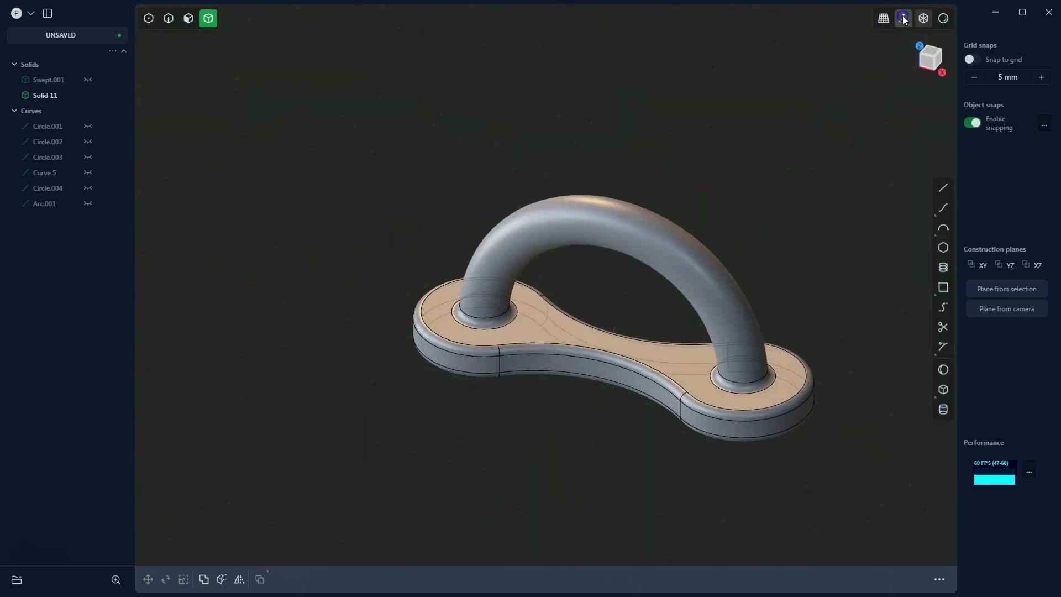
{"action": "left_click", "coordinate": [944, 19]}
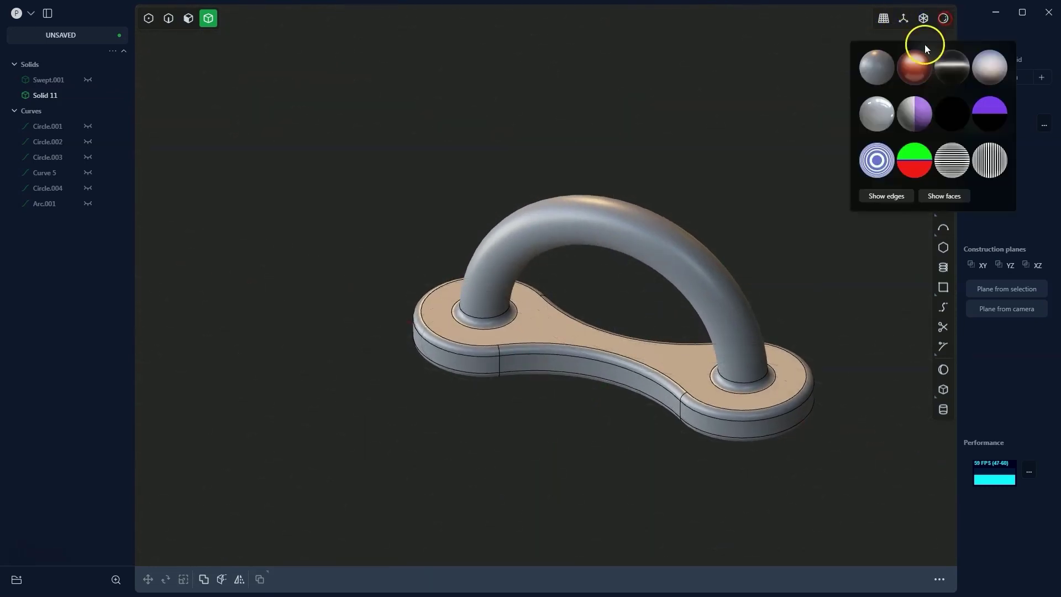
{"action": "left_click", "coordinate": [915, 64]}
{"action": "mouse_move", "coordinate": [547, 393]}
{"action": "middle_mouse_down"}
{"action": "mouse_move", "coordinate": [493, 357]}
{"action": "mouse_move", "coordinate": [576, 374]}
{"action": "mouse_move", "coordinate": [547, 386]}
{"action": "middle_mouse_up"}
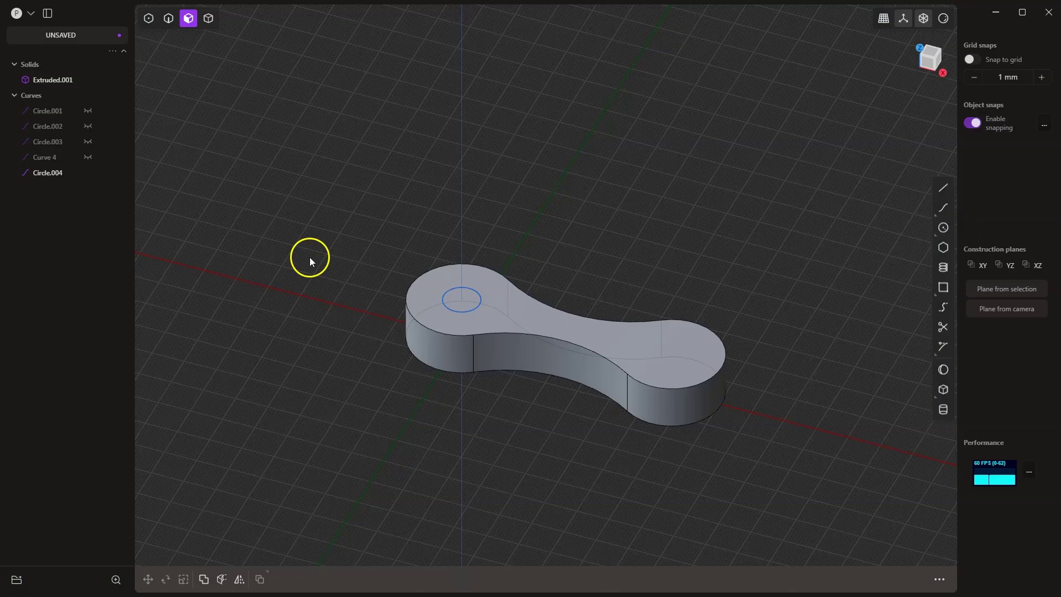
Select the left-lobe circle region on the peanut plate's top face and begin extruding it.
{"action": "middle_click_drag", "start_coordinate": [522, 181], "coordinate": [519, 181]}
{"action": "left_click", "coordinate": [445, 347]}
{"action": "left_click", "coordinate": [500, 326]}
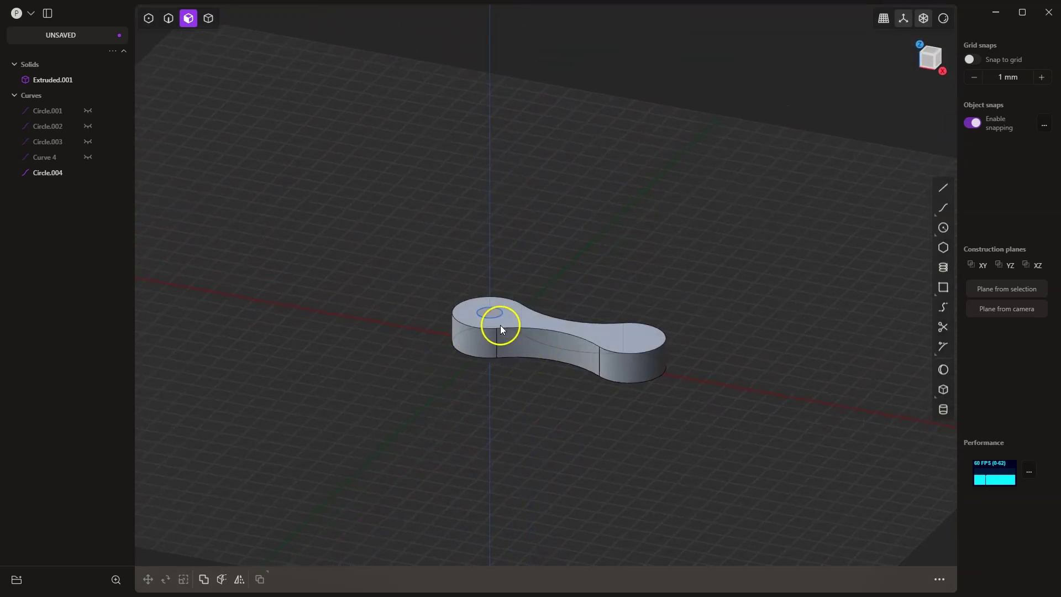
{"action": "left_click", "coordinate": [344, 245]}
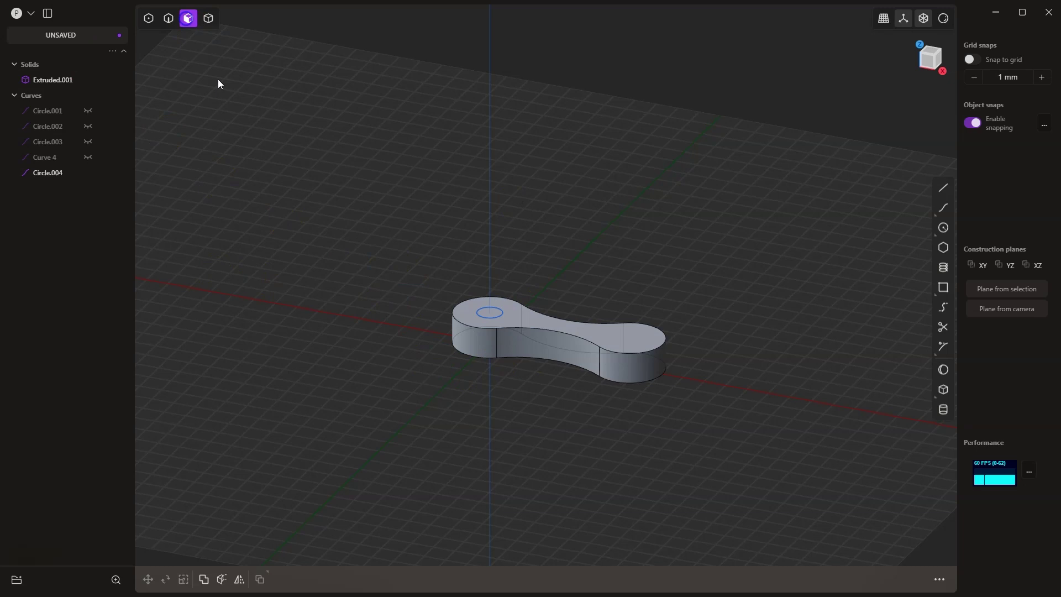
{"action": "left_click", "coordinate": [501, 319]}
{"action": "left_click", "coordinate": [491, 313]}
{"action": "key", "text": "e"}
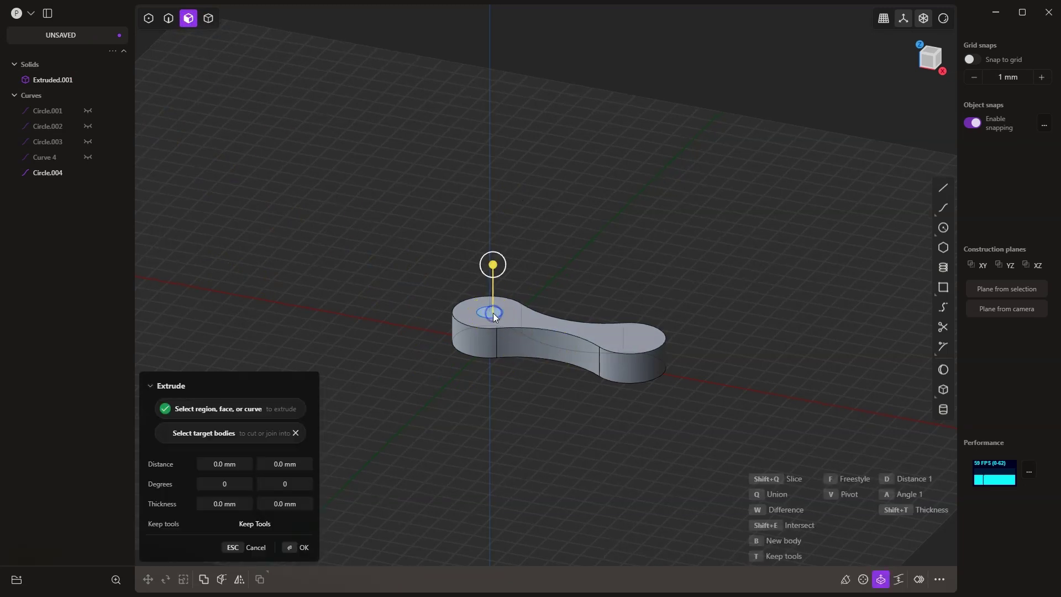
Revolve the left-lobe circle 180° about the plate's centre point into the arch Revolved.001.
{"action": "left_click", "coordinate": [864, 581]}
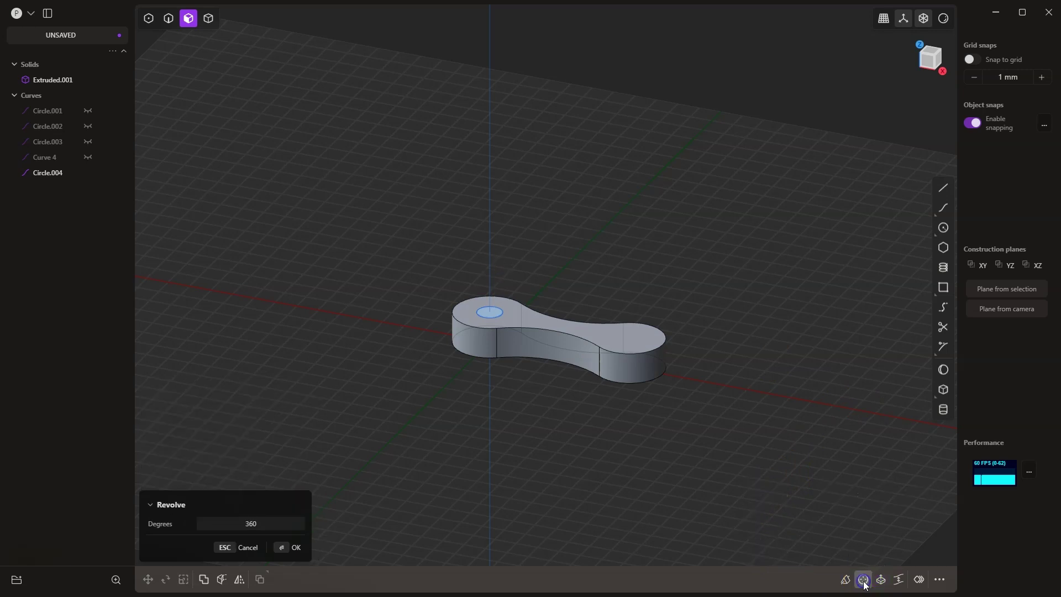
{"action": "left_click", "coordinate": [559, 324]}
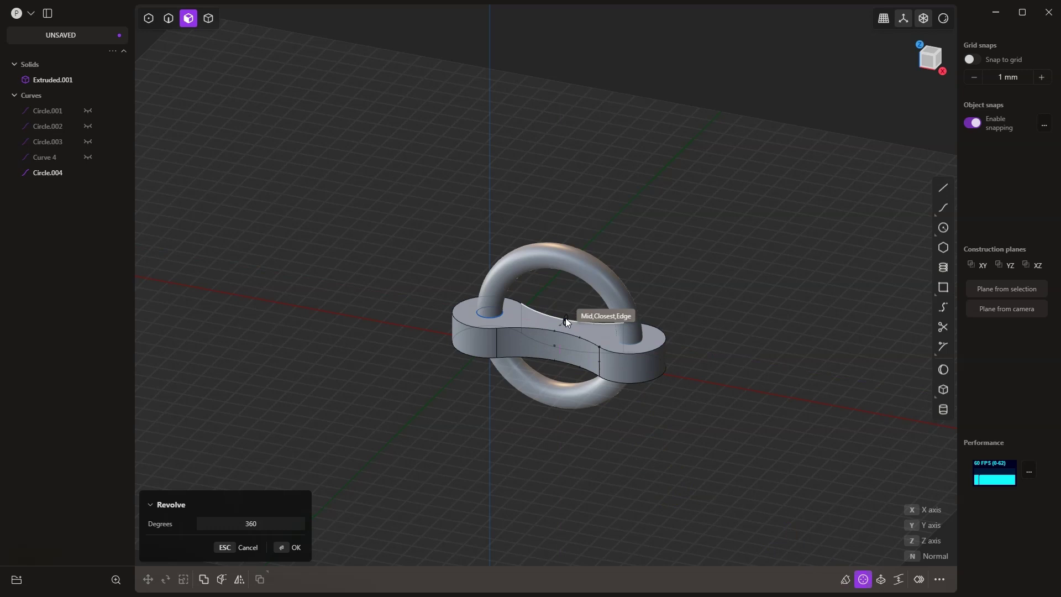
{"action": "left_click", "coordinate": [565, 318]}
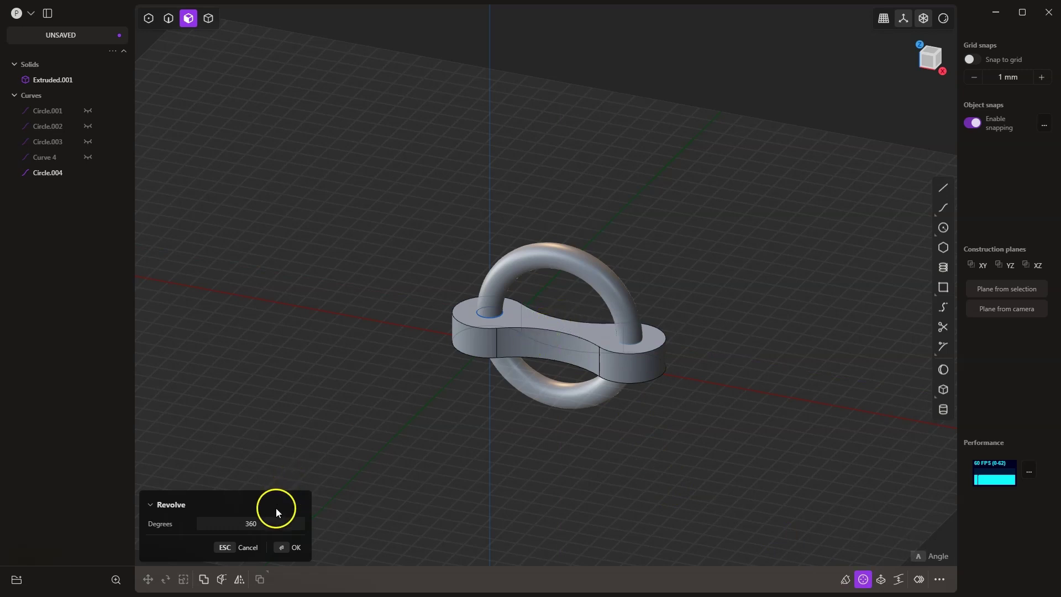
{"action": "middle_click_drag", "start_coordinate": [360, 499], "coordinate": [303, 526]}
{"action": "left_click_drag", "start_coordinate": [269, 524], "coordinate": [147, 515]}
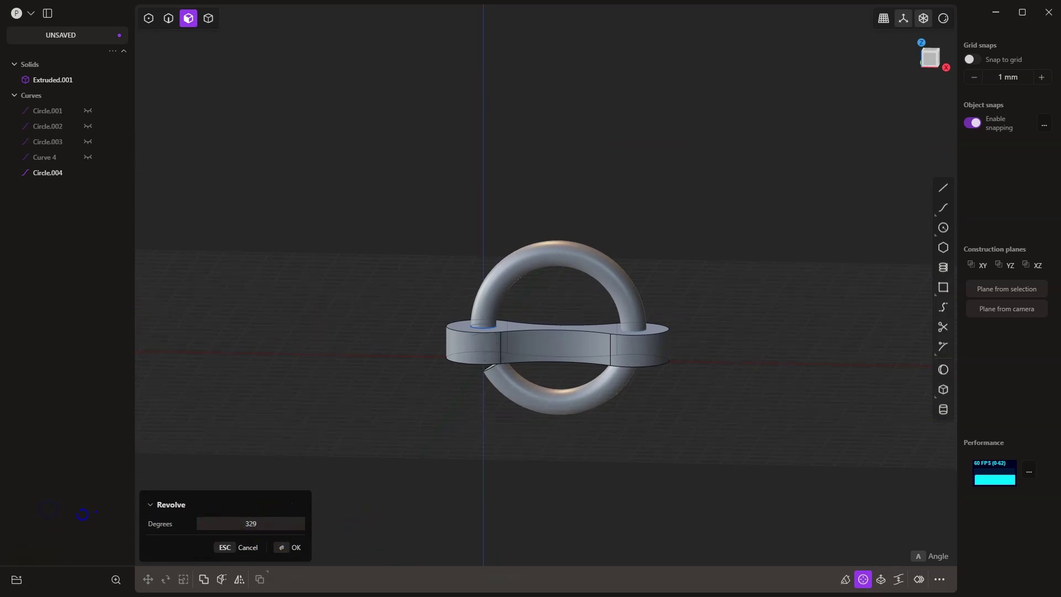
{"action": "middle_click_drag", "start_coordinate": [509, 379], "coordinate": [482, 408]}
{"action": "left_click_drag", "start_coordinate": [260, 523], "coordinate": [251, 524]}
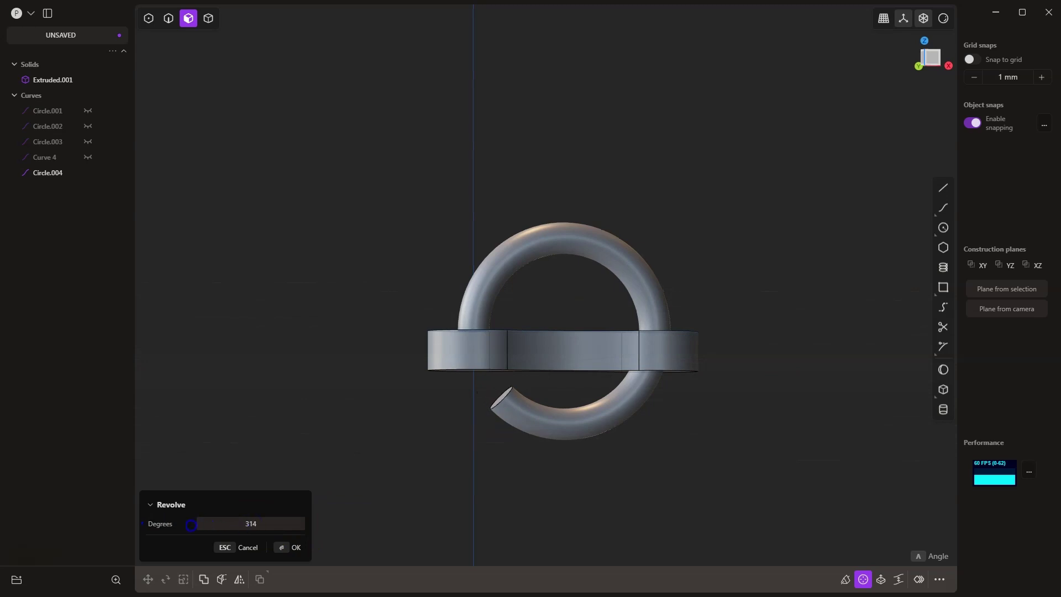
{"action": "left_click", "coordinate": [256, 525]}
{"action": "type", "text": "180"}
{"action": "key", "text": "Return"}
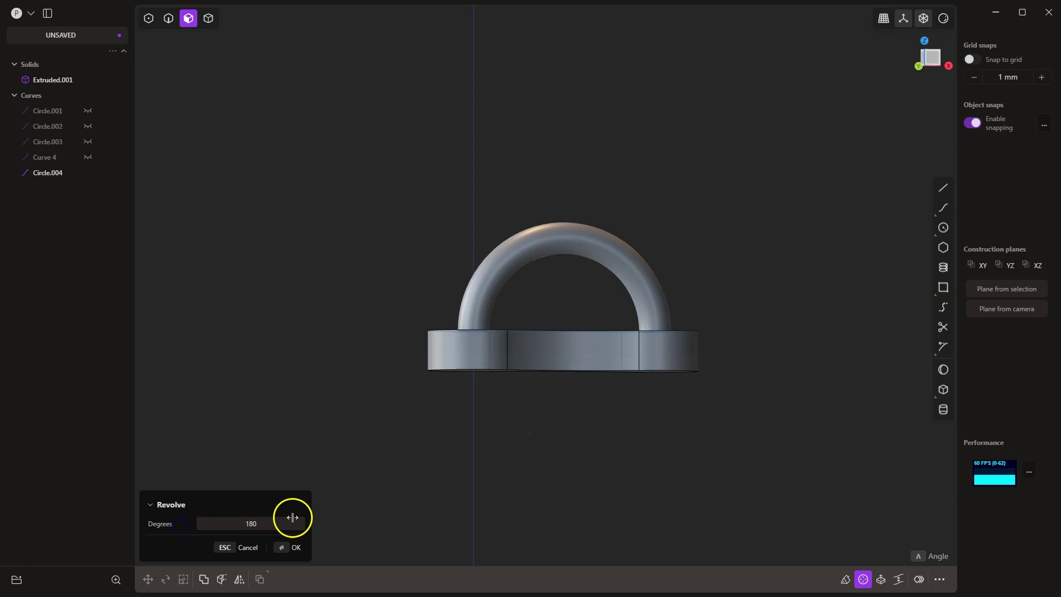
{"action": "middle_click_drag", "start_coordinate": [310, 483], "coordinate": [313, 486]}
{"action": "left_click", "coordinate": [296, 547]}
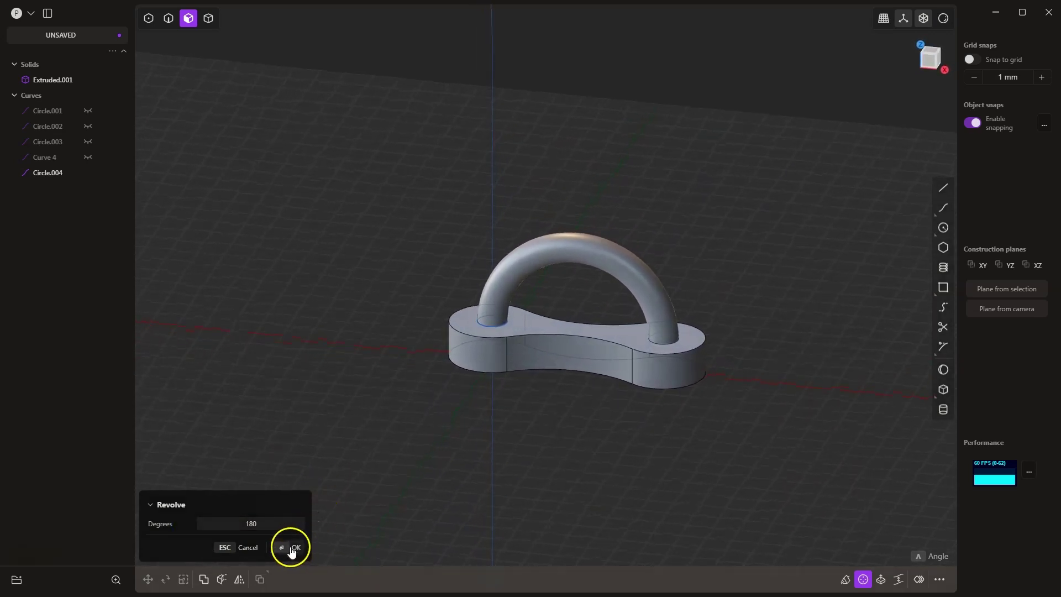
Switch to whole-solid selection and box-select both the base plate and the arch.
{"action": "left_click", "coordinate": [294, 409]}
{"action": "left_click", "coordinate": [69, 80]}
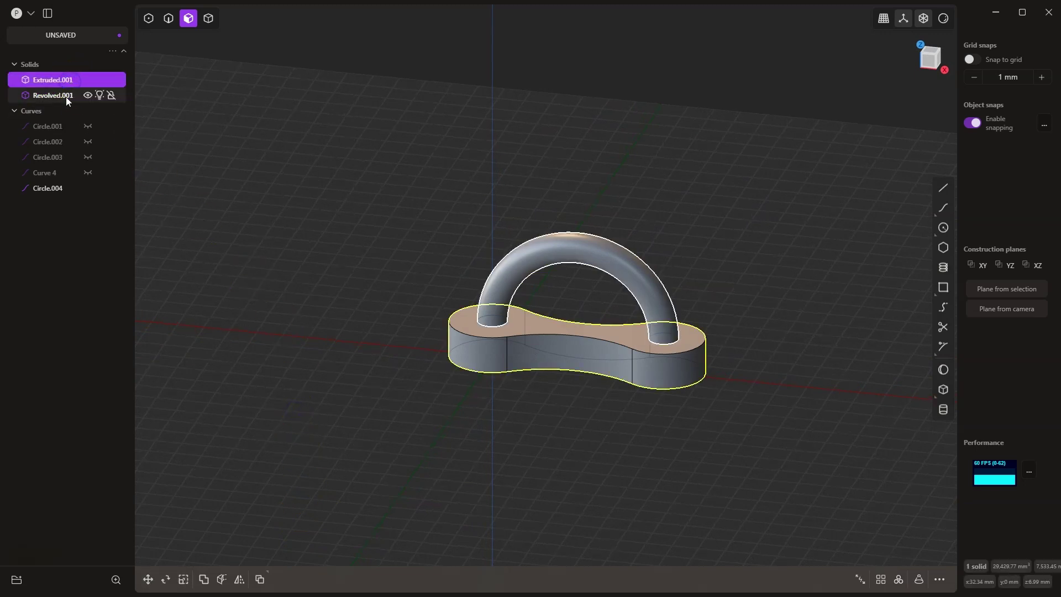
{"action": "left_click", "coordinate": [308, 115]}
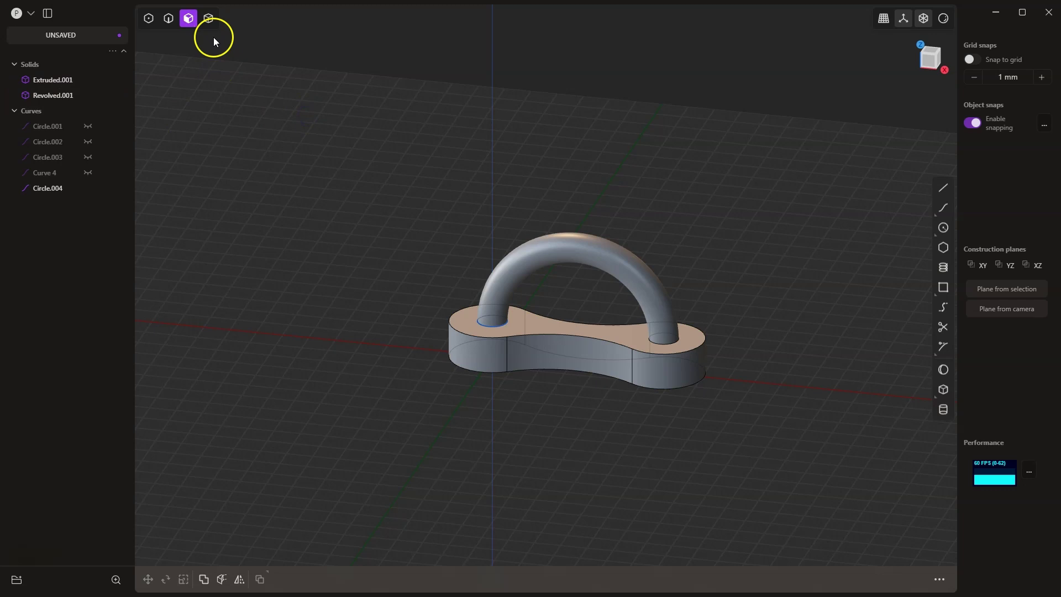
{"action": "left_click", "coordinate": [208, 18]}
{"action": "left_click_drag", "start_coordinate": [304, 128], "coordinate": [805, 453]}
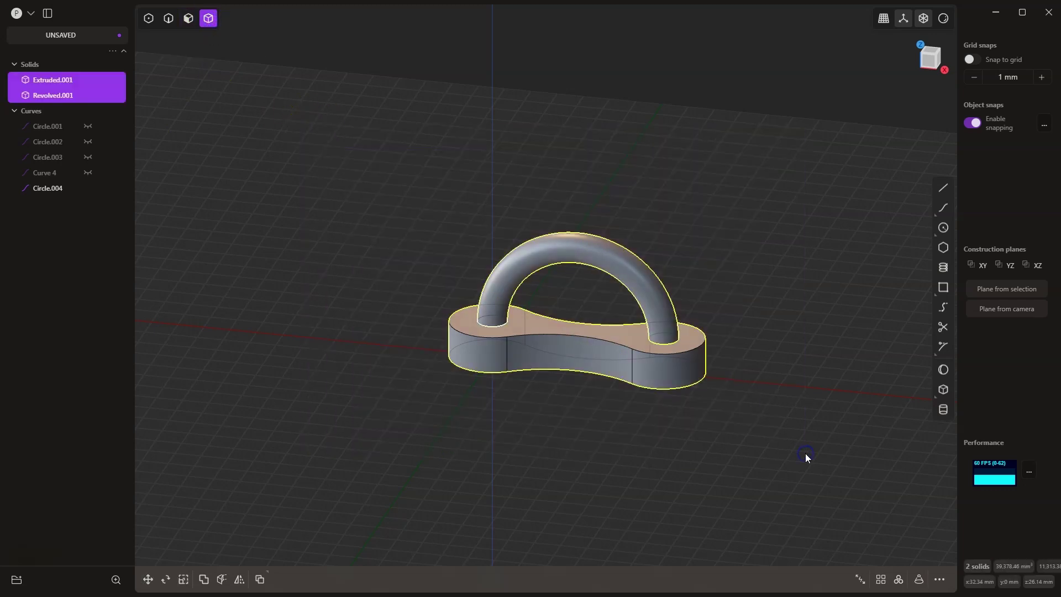